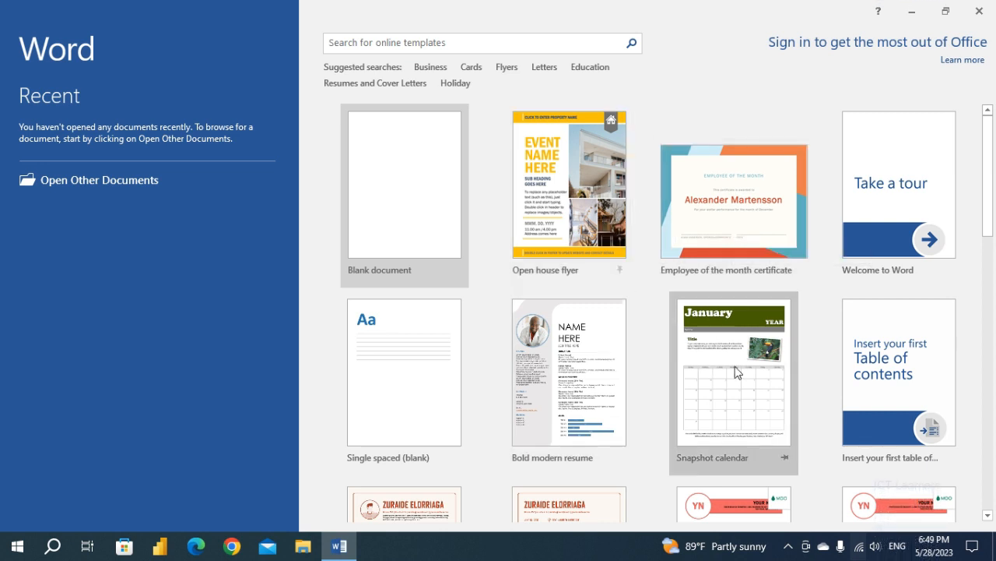
# Browse the featured document templates offered on the start screen.
pyautogui.scroll(-5, 588, 228)
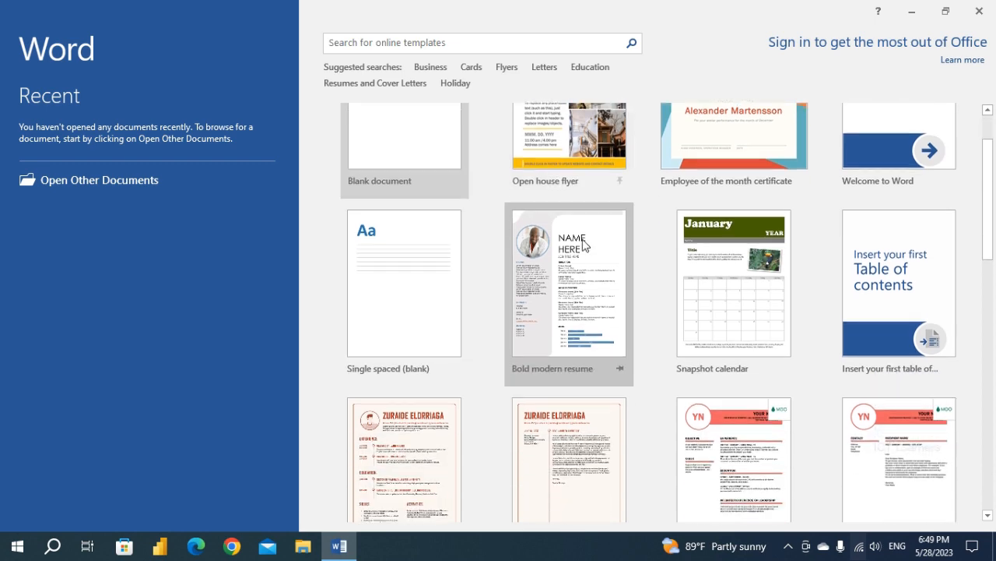
pyautogui.scroll(-5, 656, 354)
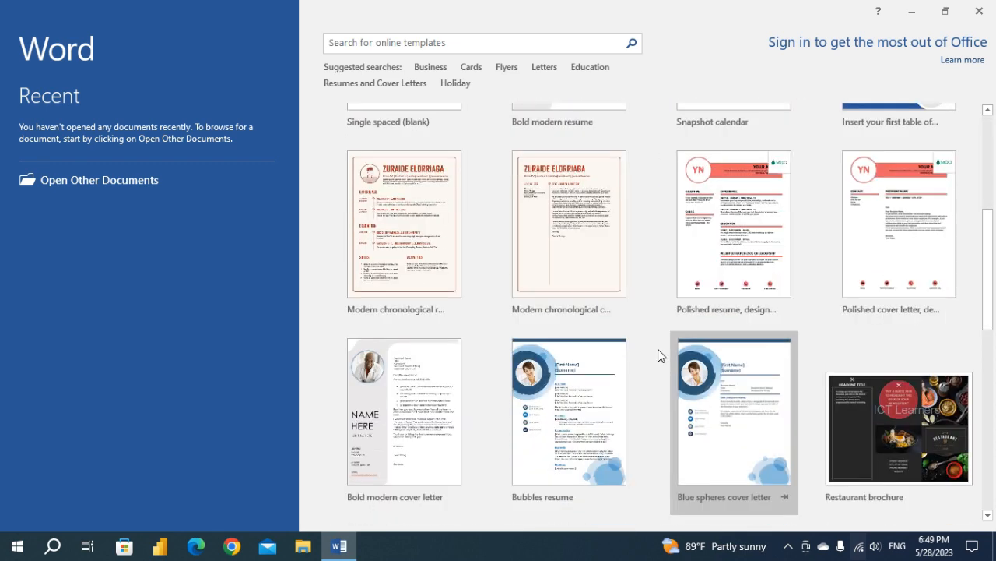
pyautogui.scroll(-8, 657, 355)
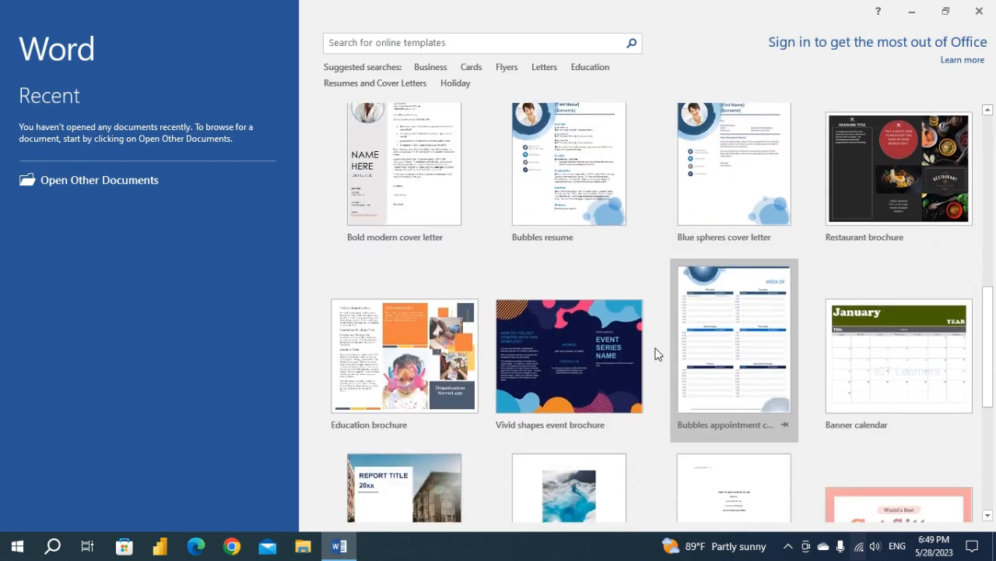
pyautogui.scroll(-4, 657, 352)
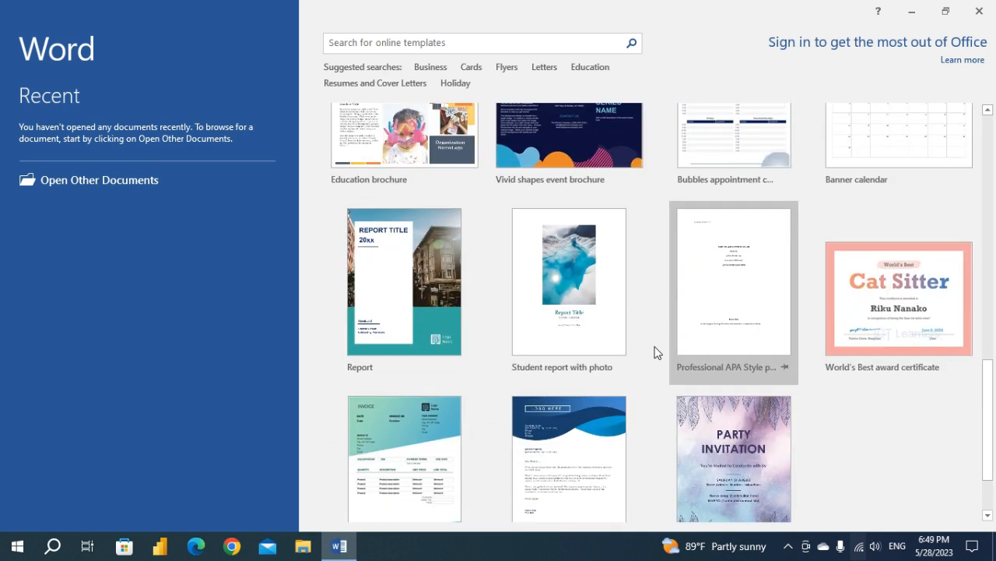
pyautogui.scroll(12, 656, 353)
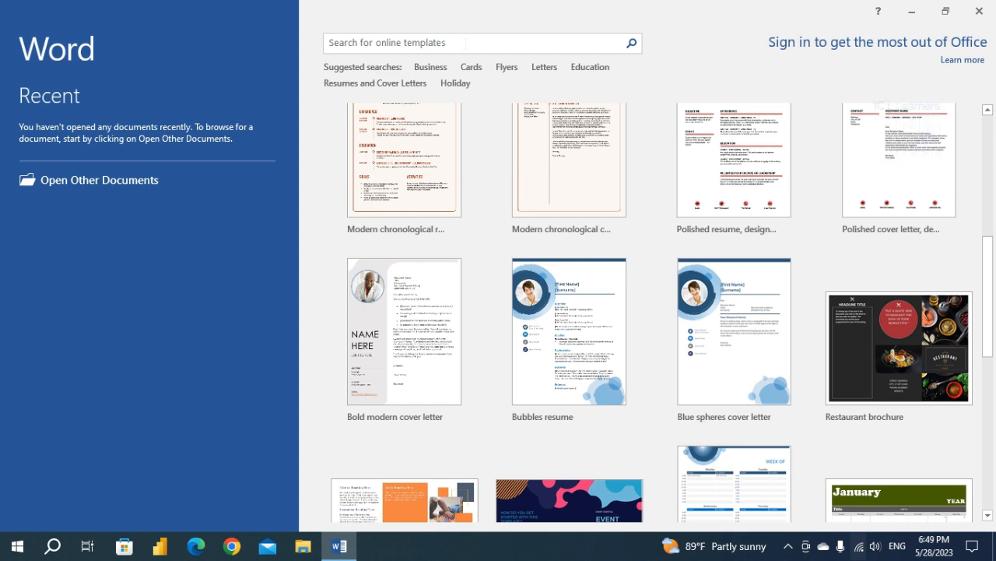
# Search the online templates for "reports" and look through the results.
pyautogui.click(464, 42)
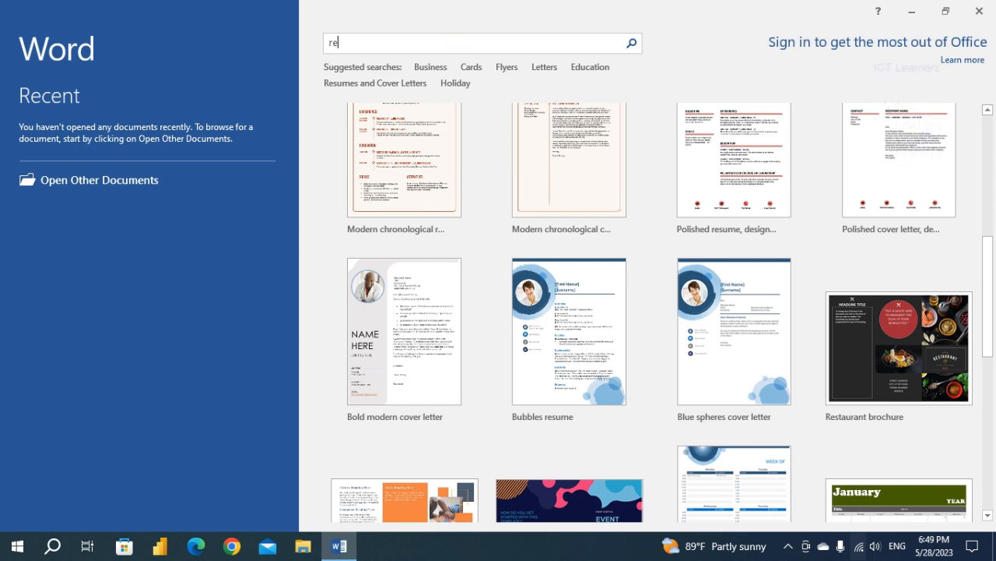
pyautogui.press('Return')
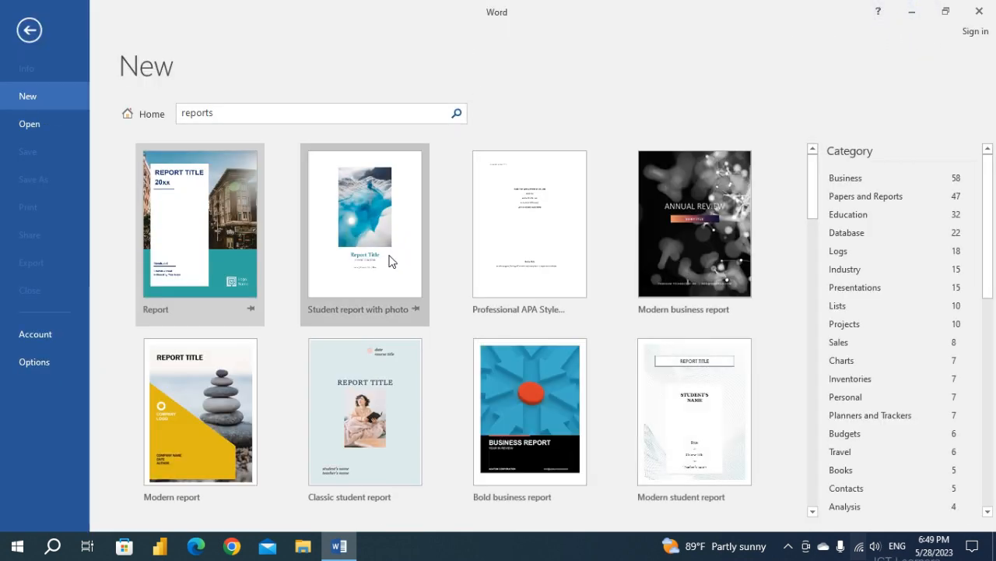
pyautogui.scroll(-1, 390, 260)
pyautogui.scroll(-10, 390, 260)
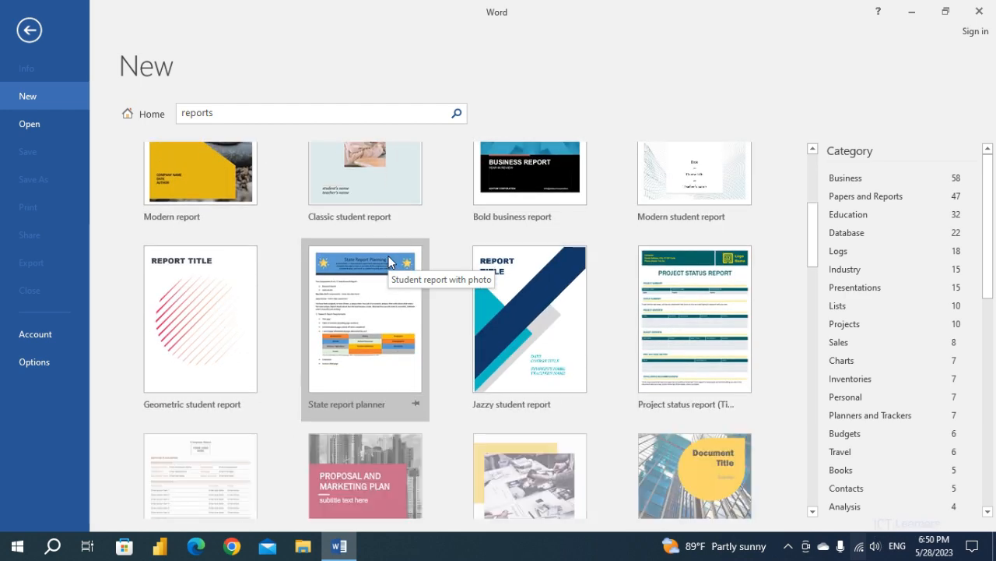
pyautogui.scroll(-8, 389, 260)
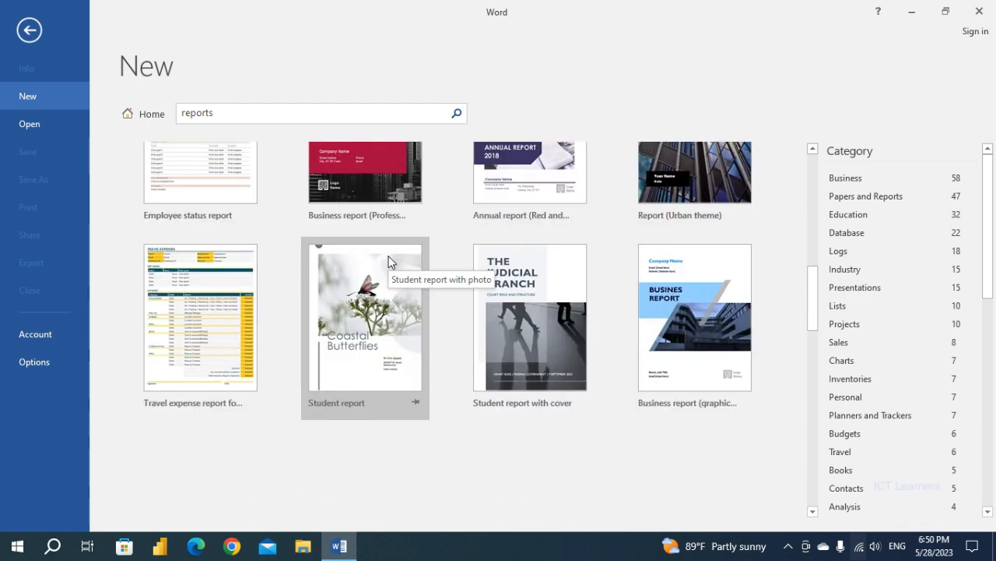
pyautogui.scroll(-4, 389, 261)
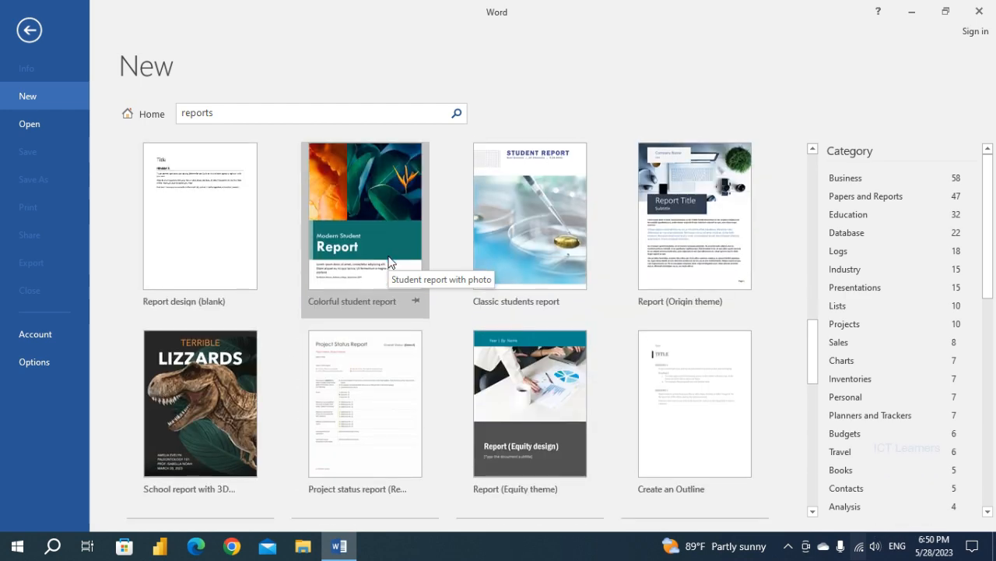
# Preview the Colorful student report, Report design (blank), Classic students report and Report (Origin theme) templates without creating a document.
pyautogui.click(365, 215)
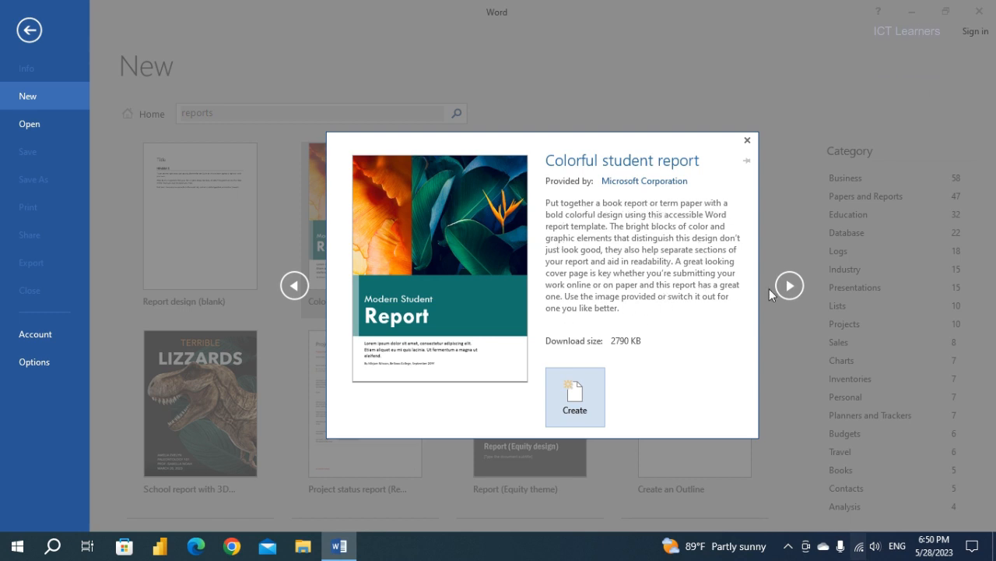
pyautogui.click(294, 286)
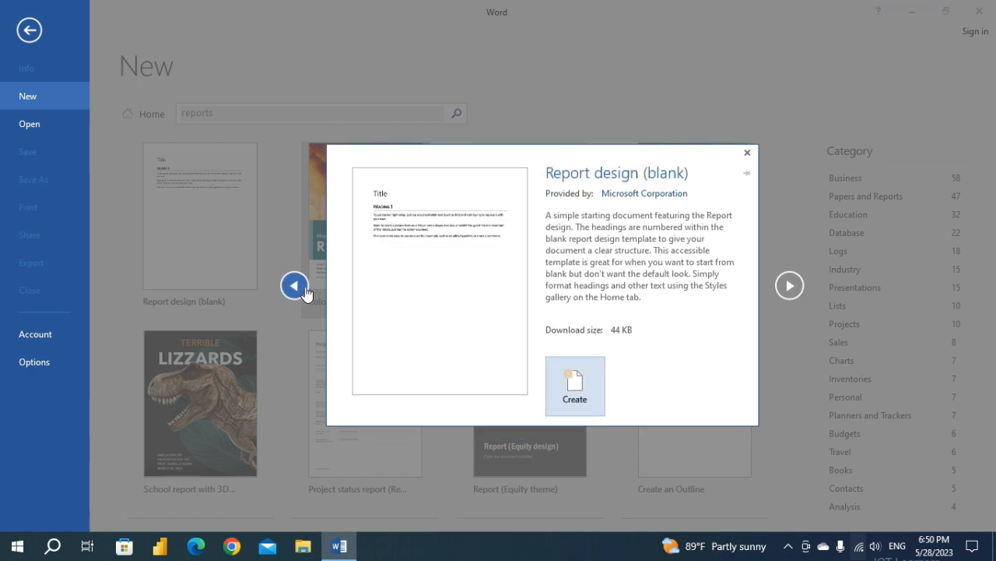
pyautogui.click(789, 286)
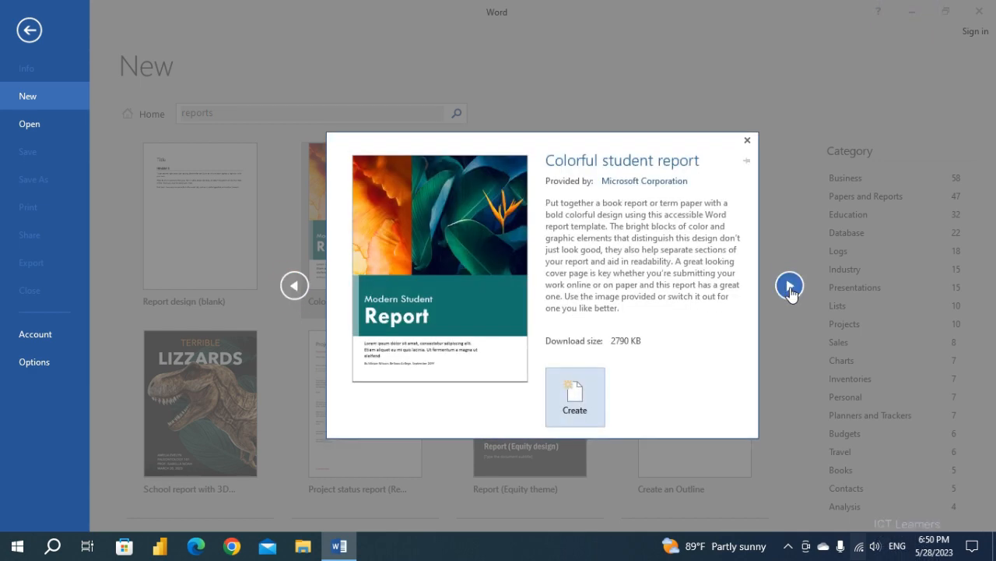
pyautogui.click(790, 286)
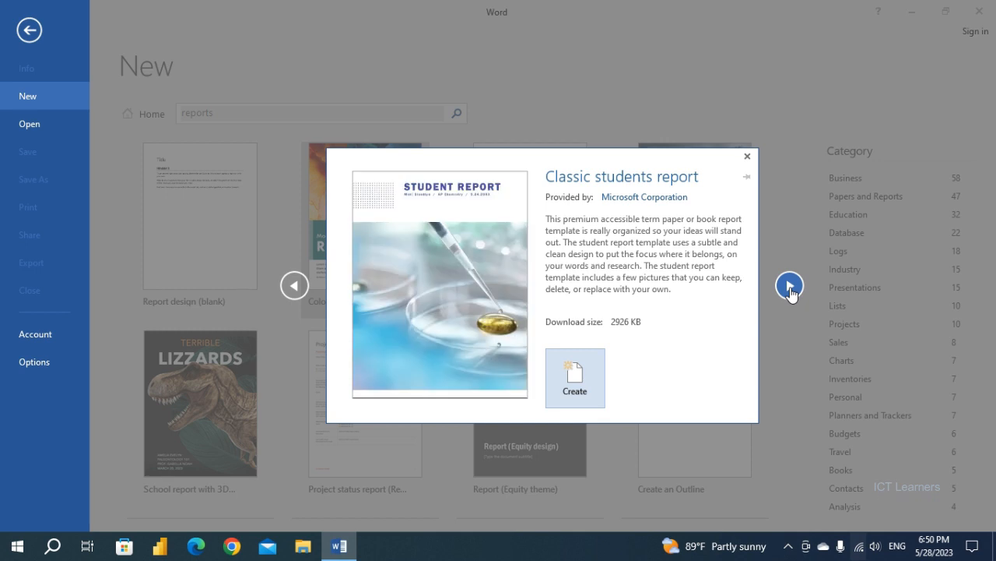
pyautogui.click(789, 286)
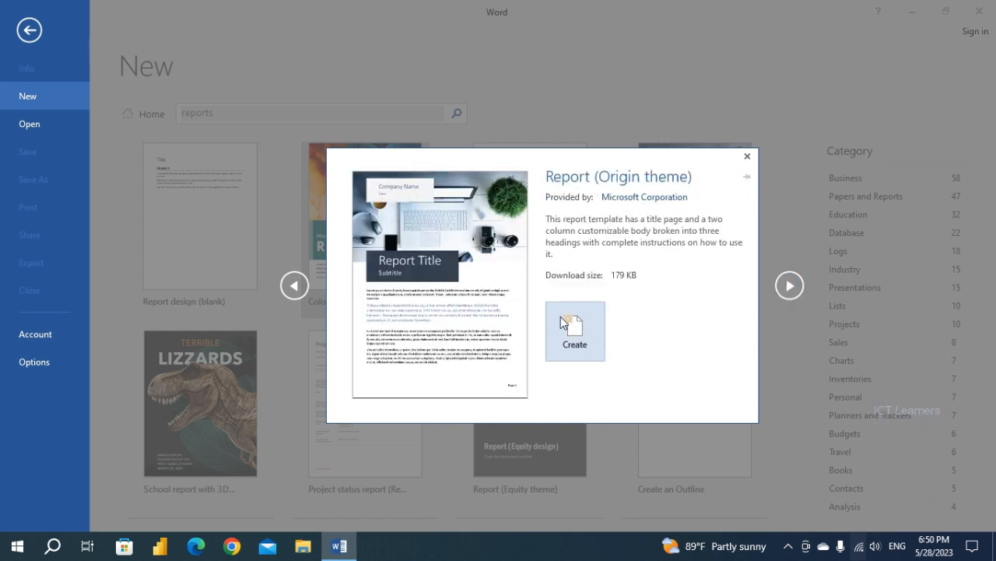
pyautogui.click(747, 158)
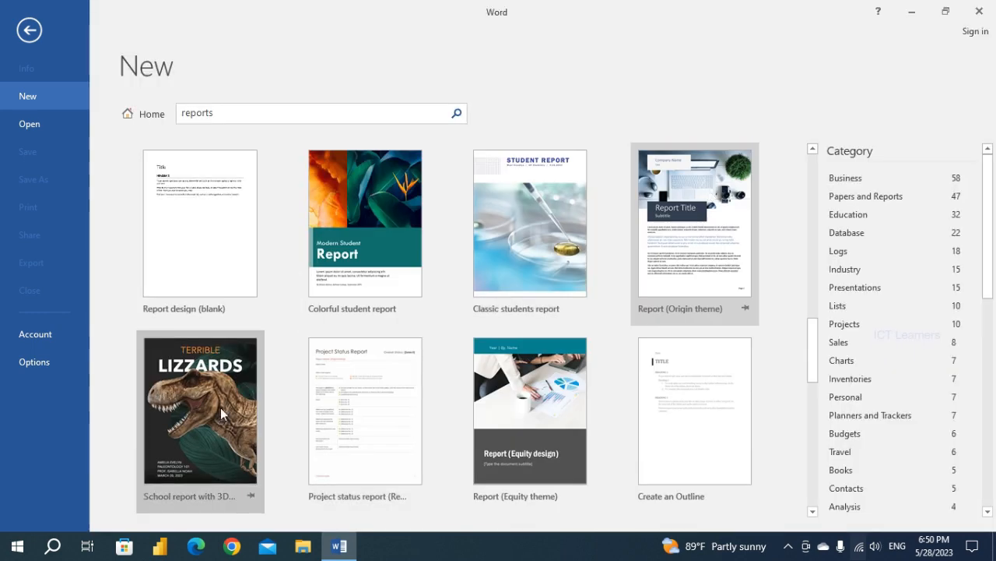
# Return from the report results to the featured templates and create a document from the Open house flyer template.
pyautogui.scroll(-3, 226, 410)
pyautogui.scroll(3, 225, 411)
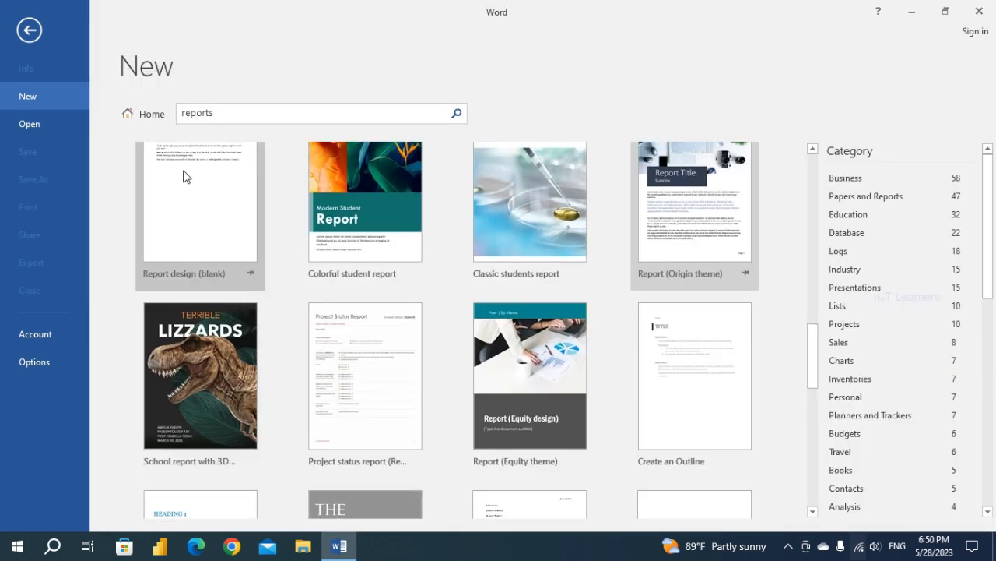
pyautogui.click(152, 115)
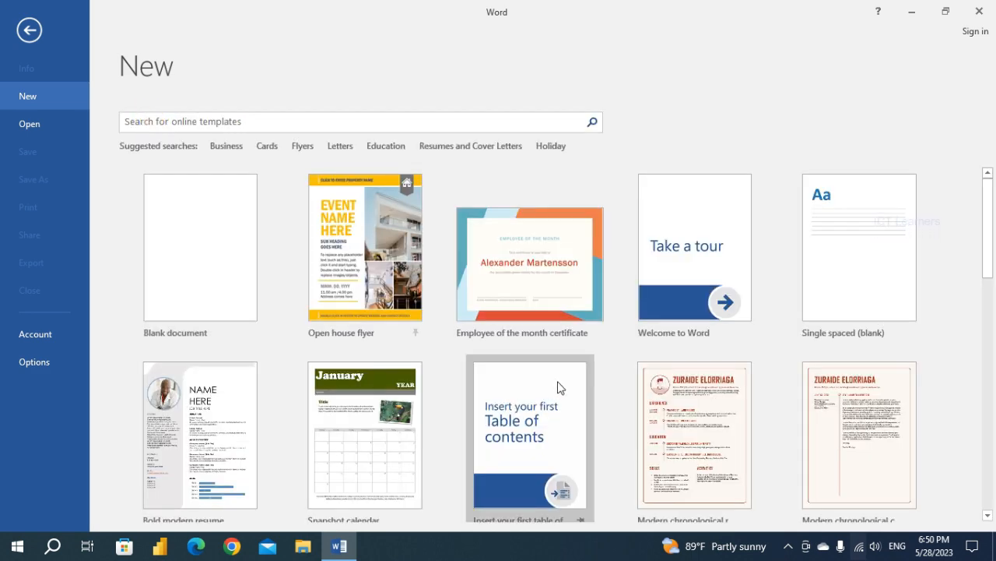
pyautogui.scroll(-3, 559, 387)
pyautogui.scroll(-2, 557, 386)
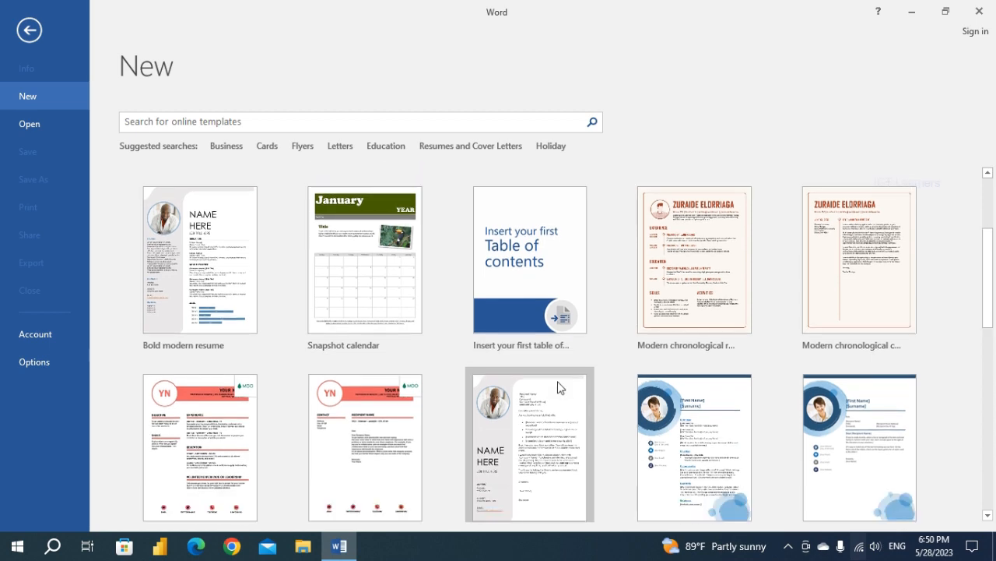
pyautogui.scroll(-9, 558, 387)
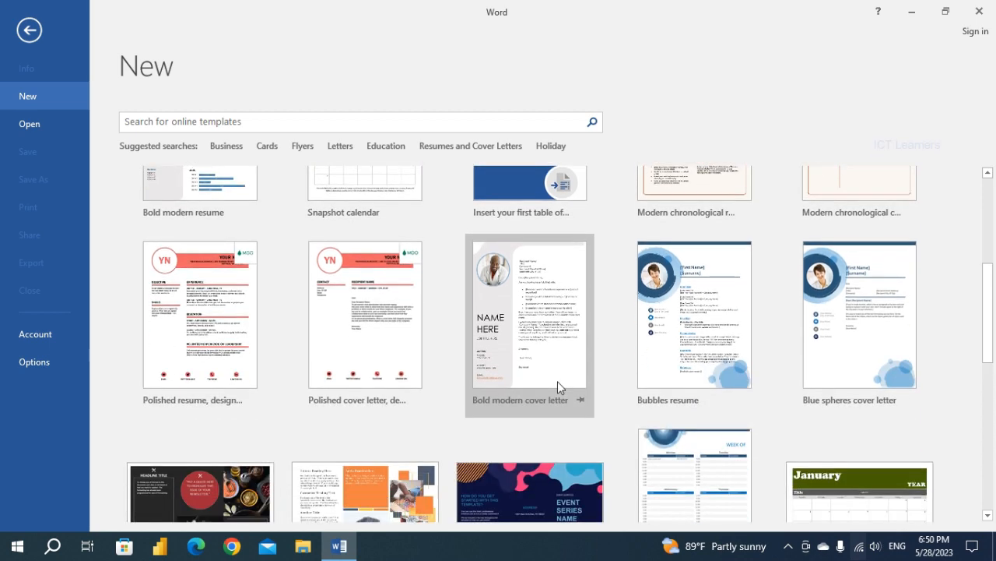
pyautogui.scroll(14, 557, 387)
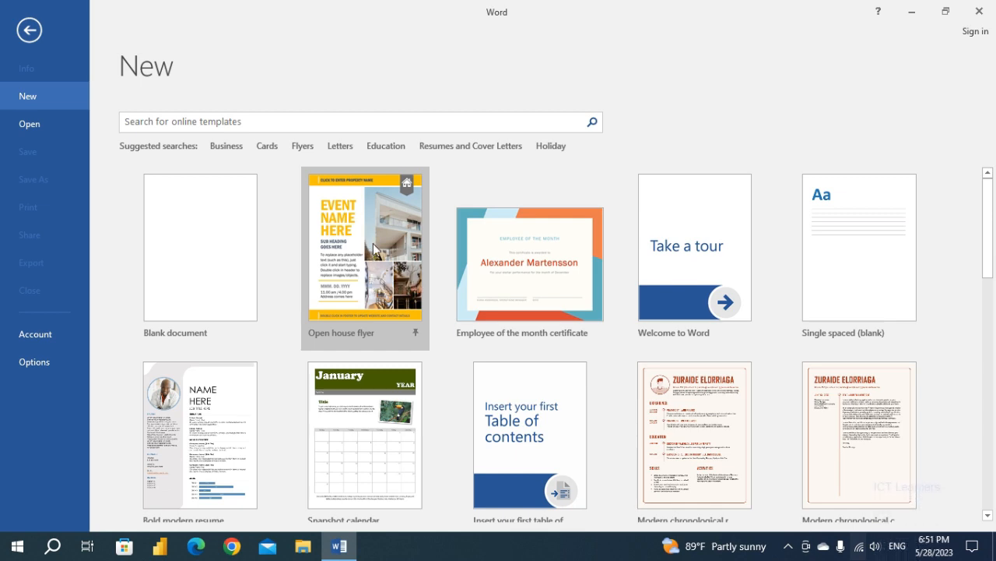
pyautogui.doubleClick(327, 248)
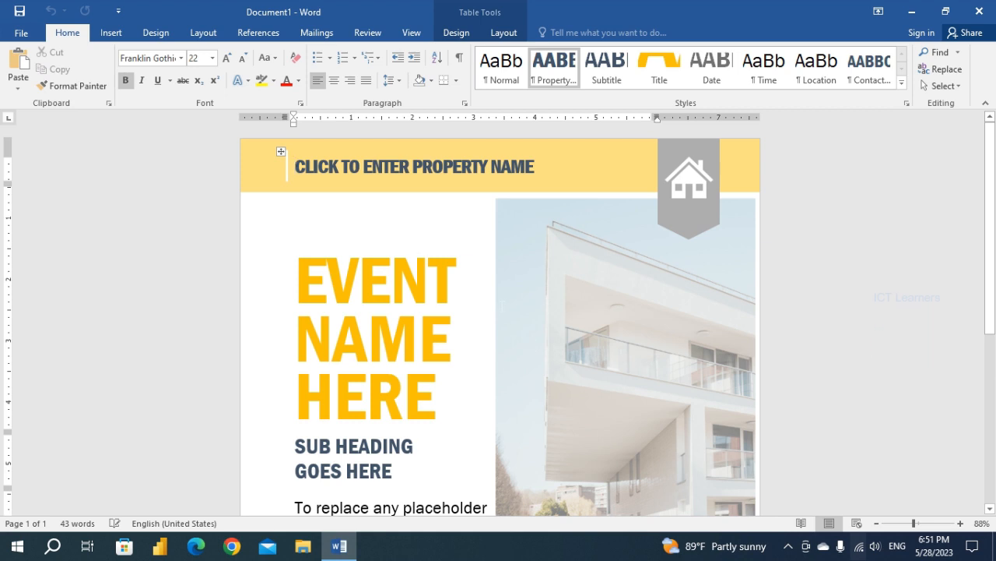
# Examine the flyer's editable parts from the property name to the footer, selecting the event title, subheading and body text placeholders.
pyautogui.scroll(-7, 501, 306)
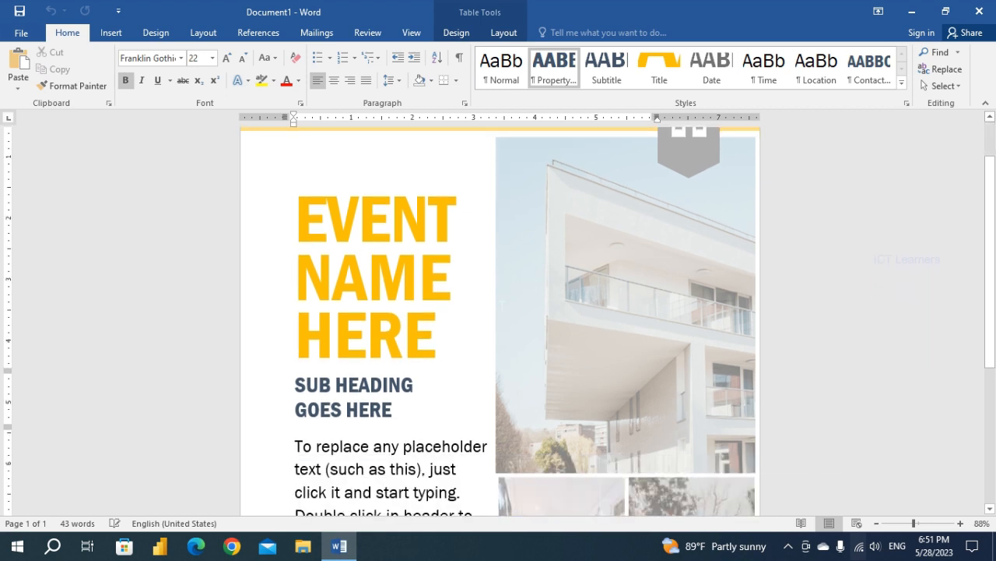
pyautogui.scroll(3, 501, 306)
pyautogui.scroll(5, 501, 307)
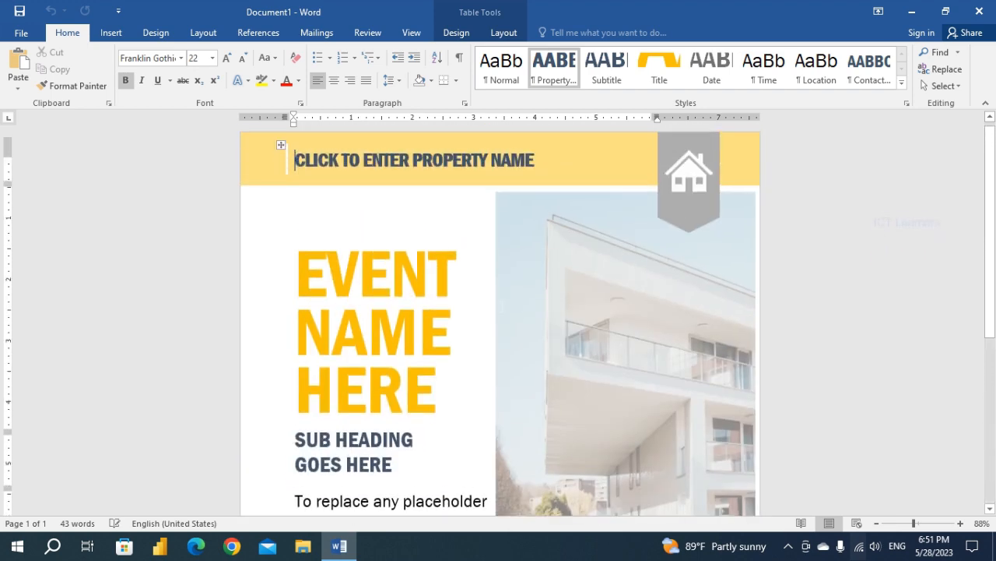
pyautogui.scroll(-2, 501, 306)
pyautogui.click(371, 286)
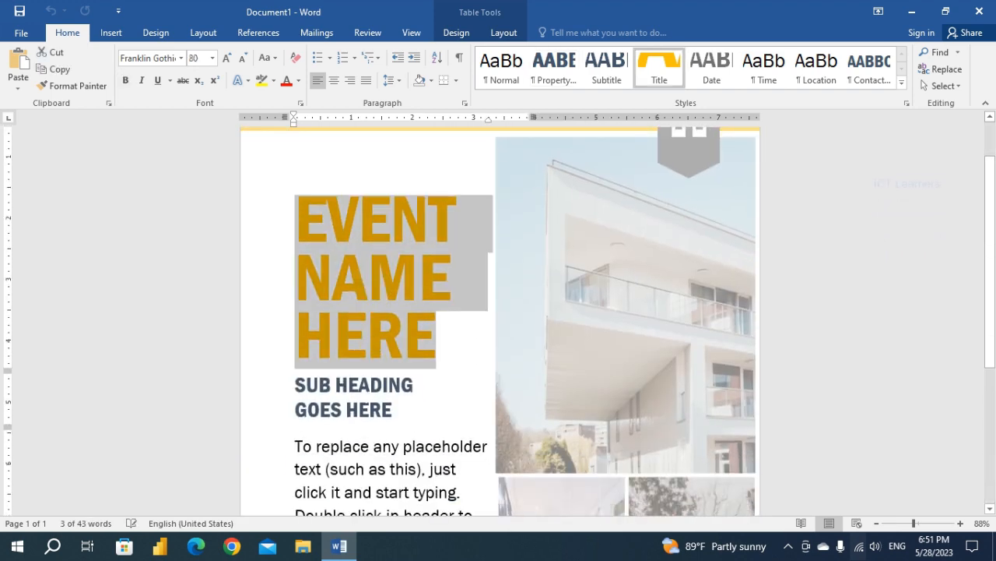
pyautogui.click(366, 399)
pyautogui.scroll(-2, 365, 398)
pyautogui.click(362, 397)
pyautogui.scroll(-2, 362, 397)
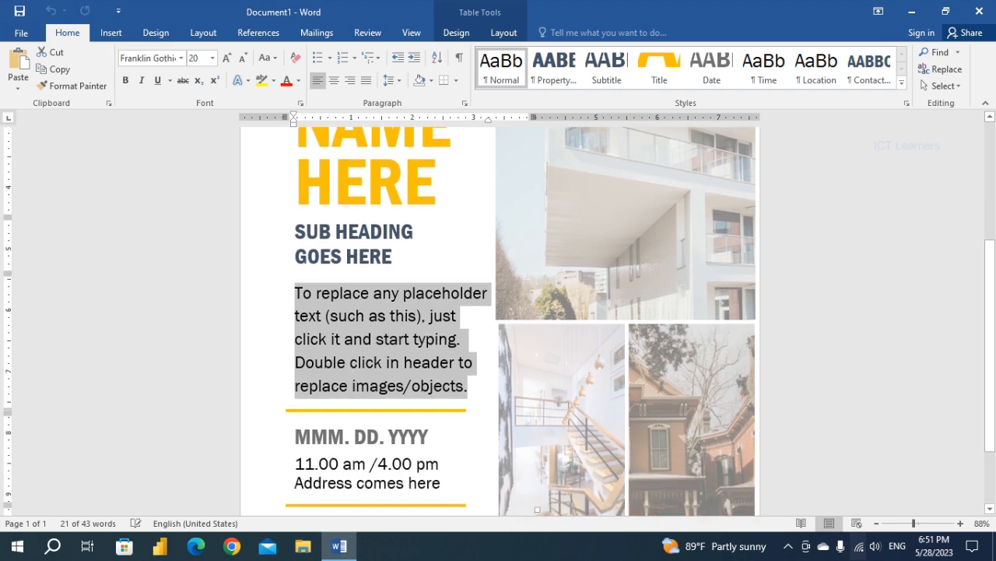
pyautogui.click(556, 260)
pyautogui.click(550, 405)
pyautogui.scroll(-3, 550, 404)
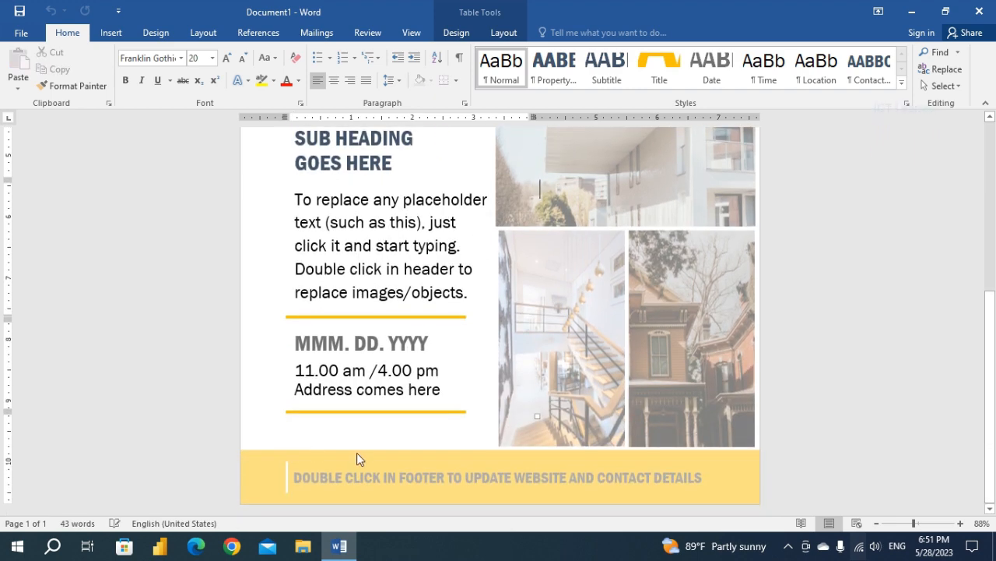
# Review the whole flyer layout between header and footer again, selecting the date placeholder above the time and address.
pyautogui.scroll(6, 537, 418)
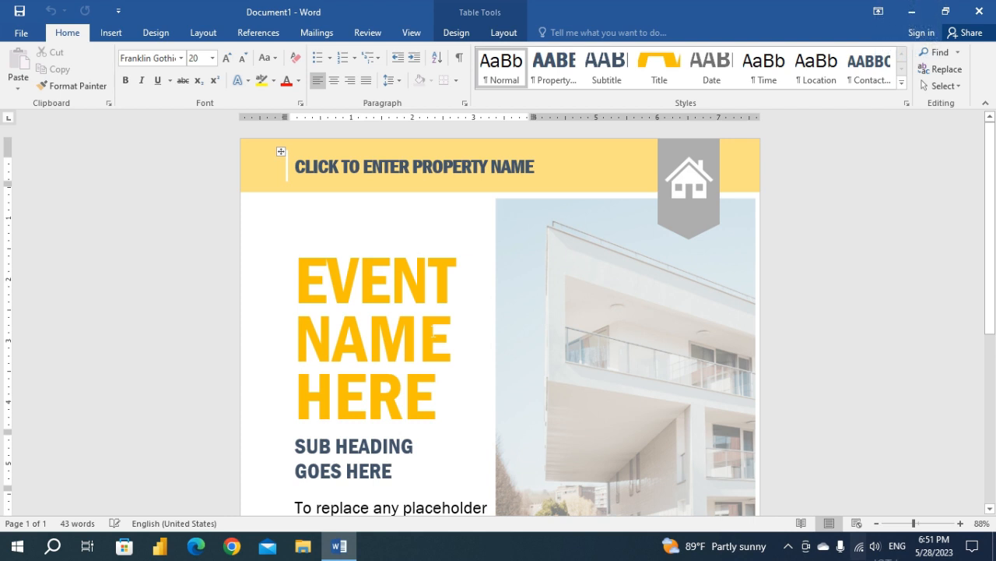
pyautogui.scroll(-5, 540, 496)
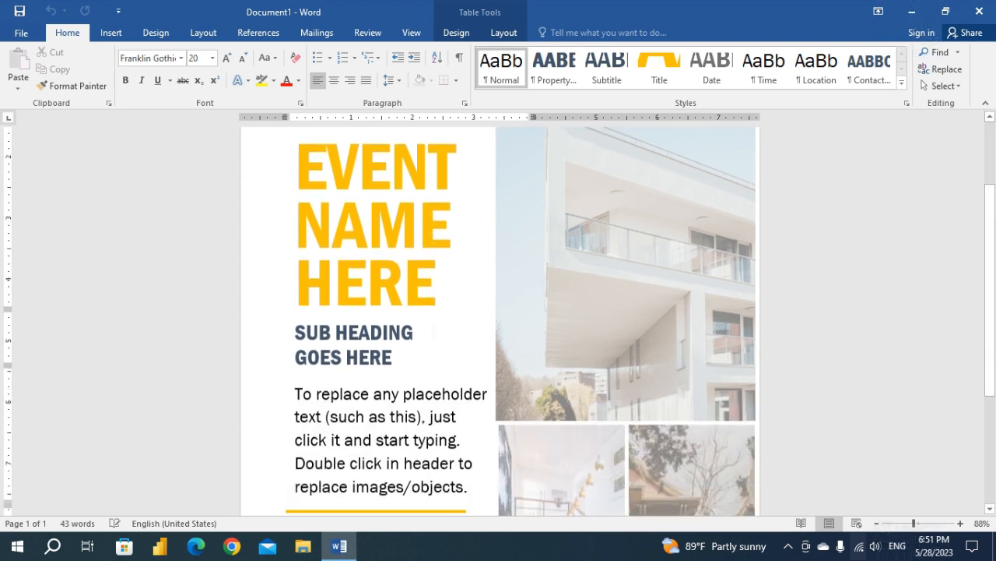
pyautogui.scroll(-3, 499, 320)
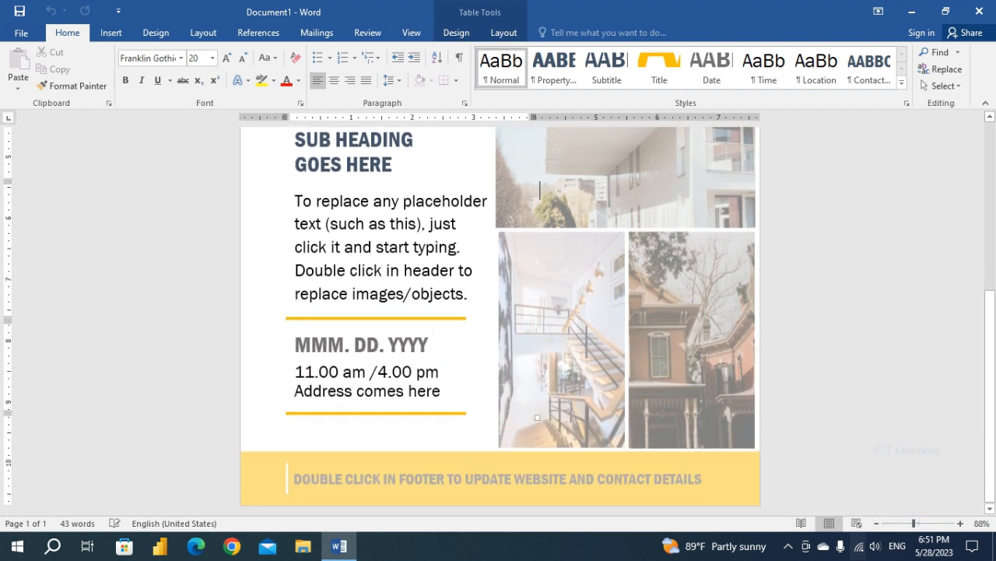
pyautogui.scroll(10, 539, 189)
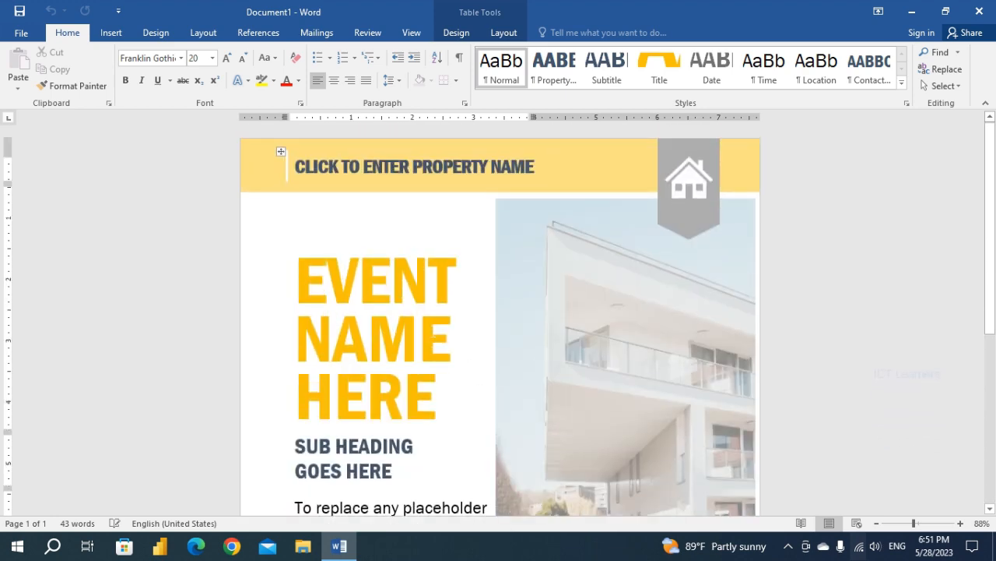
pyautogui.scroll(-6, 540, 496)
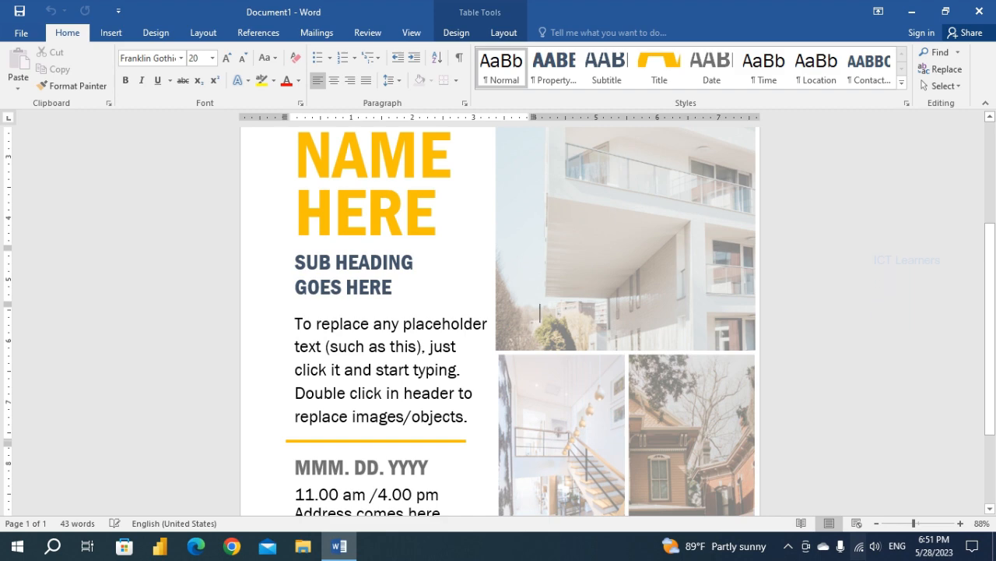
pyautogui.scroll(-3, 499, 351)
pyautogui.click(343, 375)
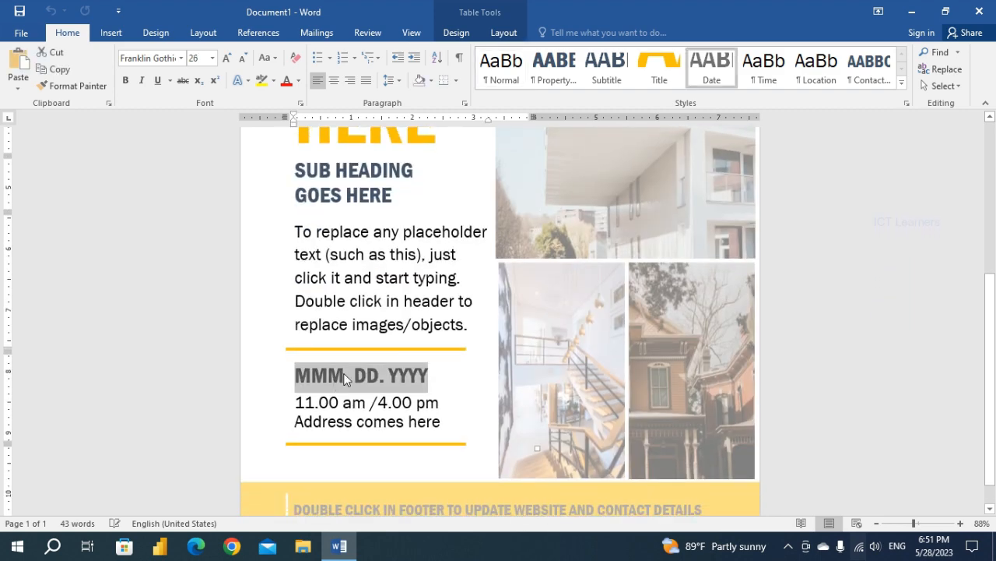
pyautogui.scroll(-1, 430, 366)
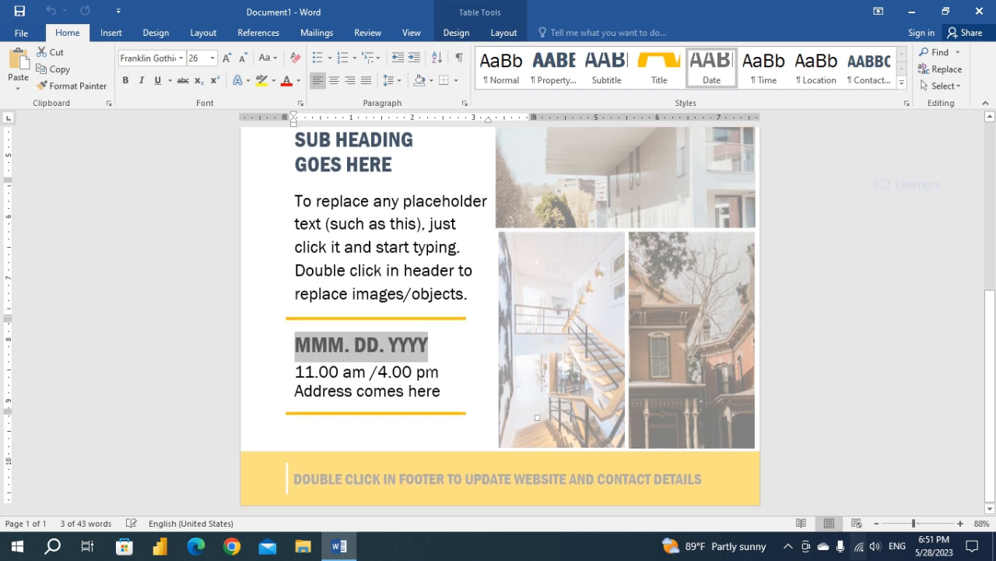
pyautogui.scroll(3, 431, 366)
pyautogui.scroll(7, 430, 366)
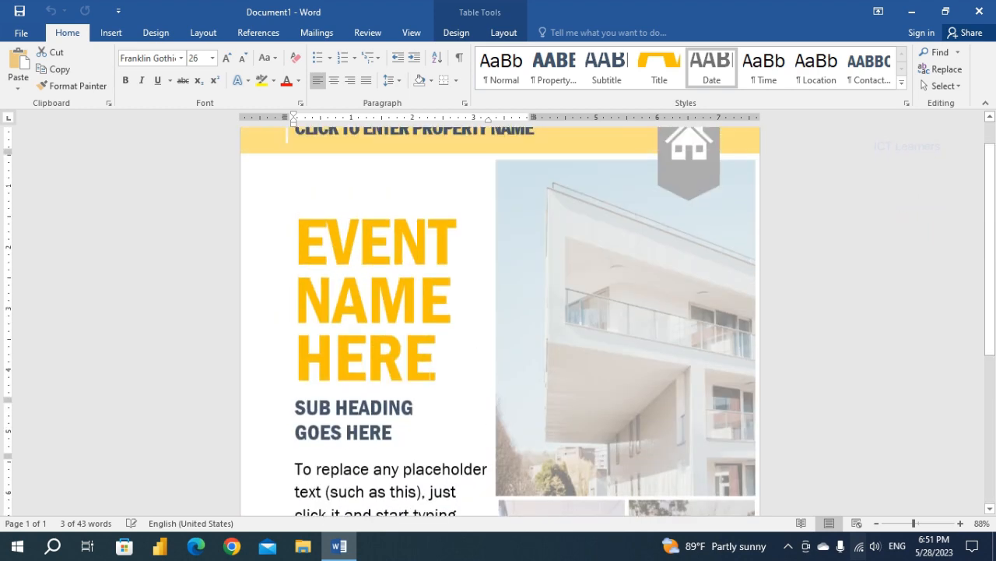
# Examine the flyer from header to footer, selecting the event title, property name and subheading placeholders.
pyautogui.click(361, 282)
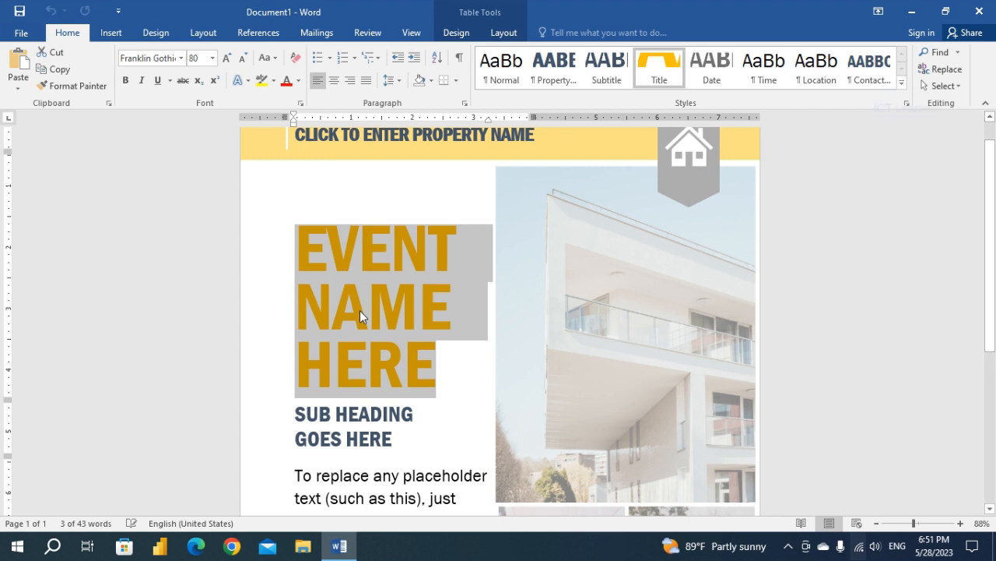
pyautogui.scroll(1, 359, 310)
pyautogui.click(352, 167)
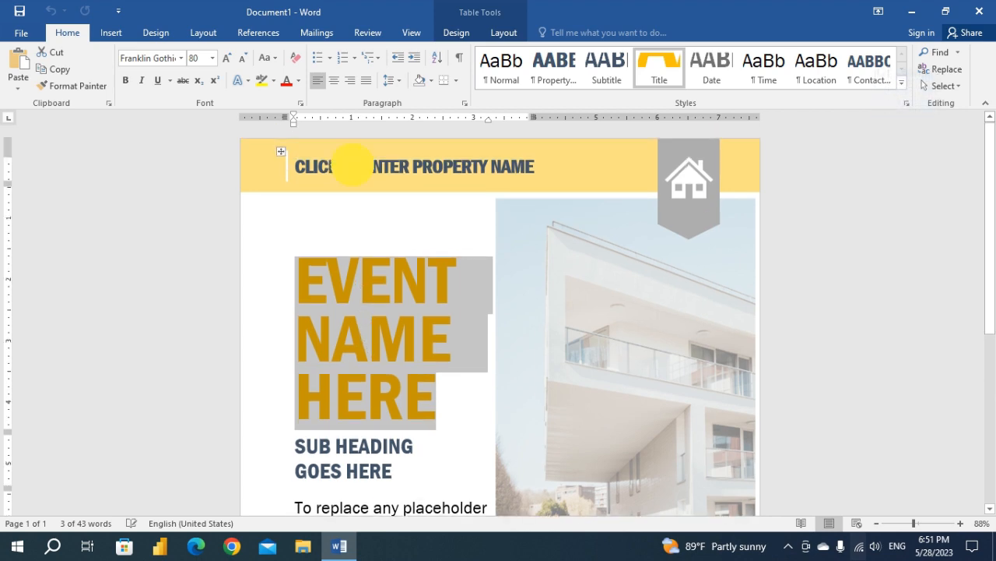
pyautogui.scroll(-8, 500, 319)
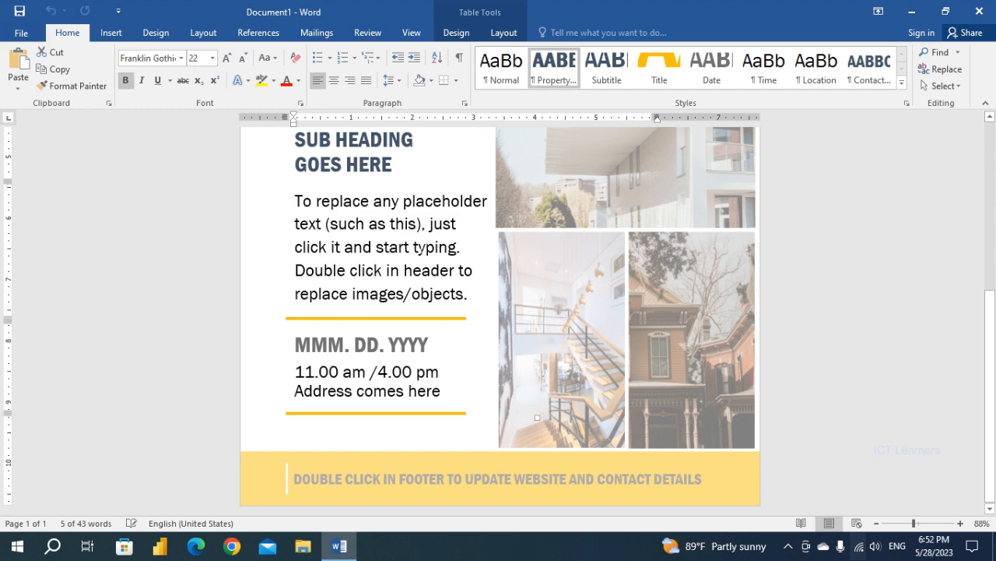
pyautogui.scroll(5, 366, 233)
pyautogui.click(367, 211)
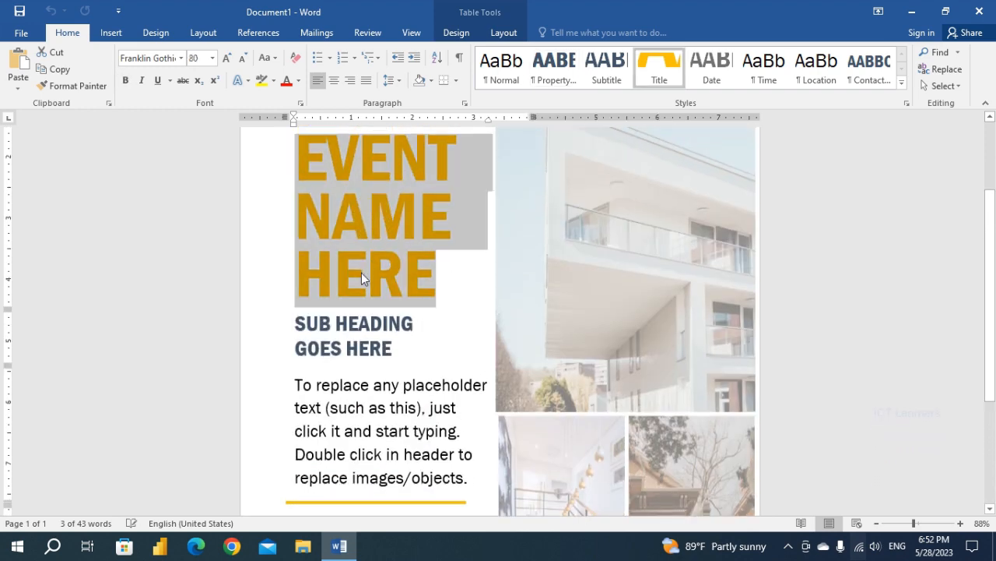
pyautogui.click(360, 323)
pyautogui.scroll(-2, 360, 323)
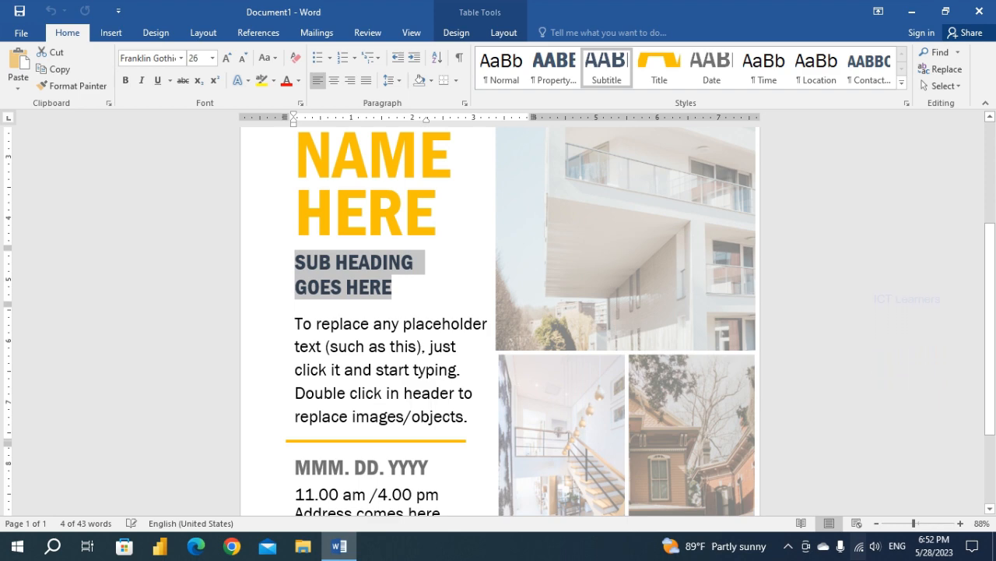
pyautogui.scroll(2, 498, 319)
pyautogui.scroll(-5, 498, 319)
pyautogui.scroll(6, 498, 320)
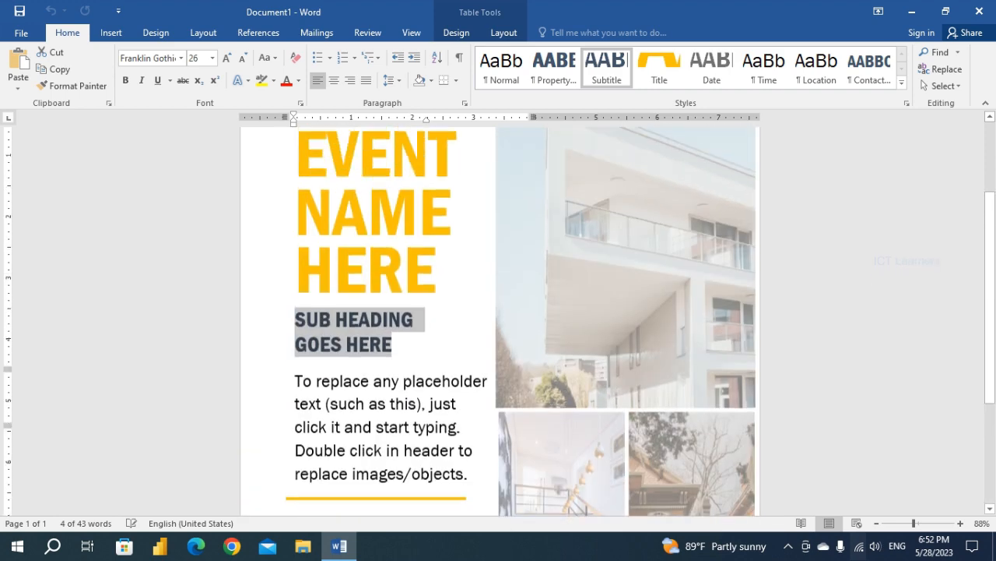
pyautogui.scroll(4, 351, 166)
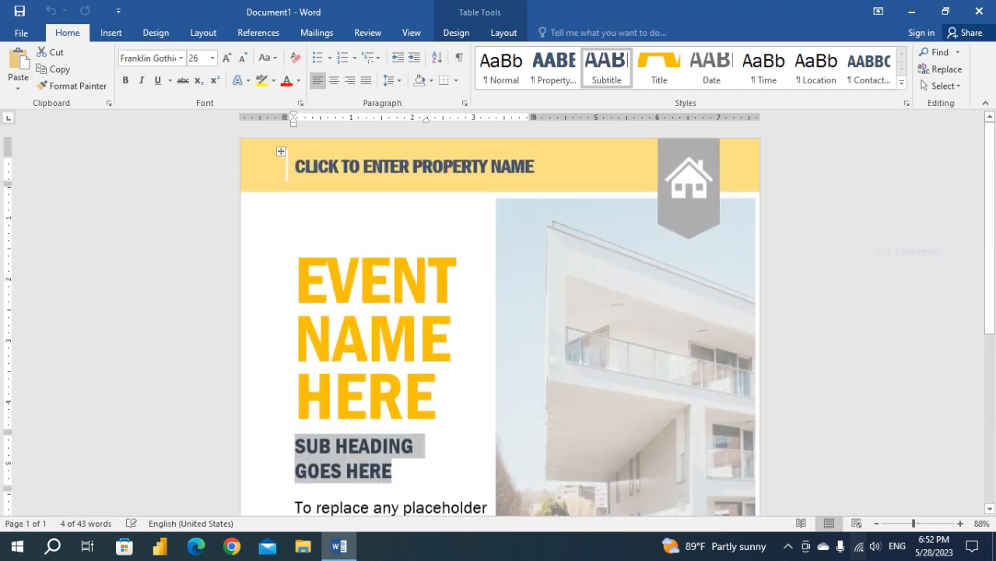
# Open the first page header for editing, select the staircase and brick house pictures in turn, and close the header and footer.
pyautogui.doubleClick(410, 145)
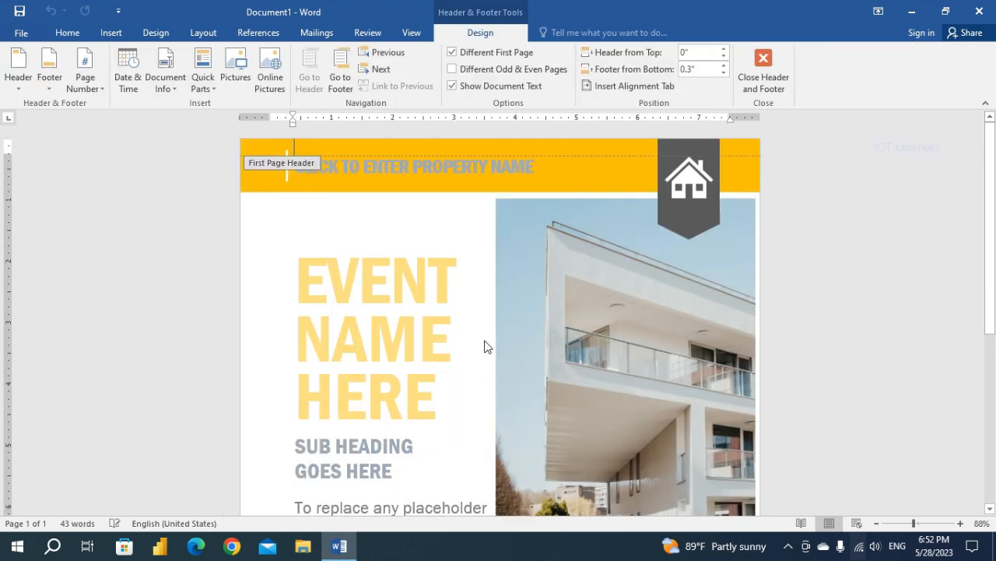
pyautogui.scroll(-10, 484, 346)
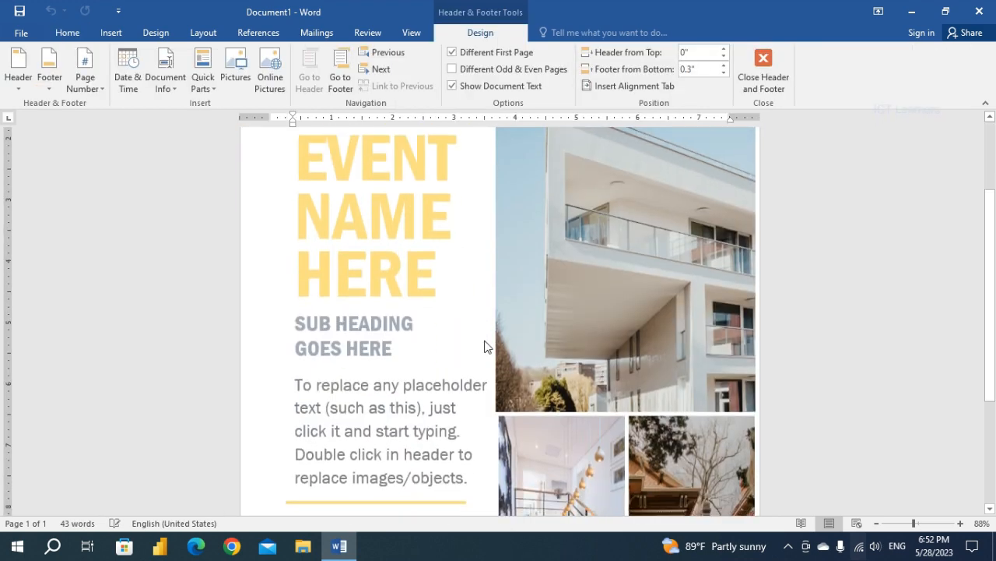
pyautogui.click(557, 301)
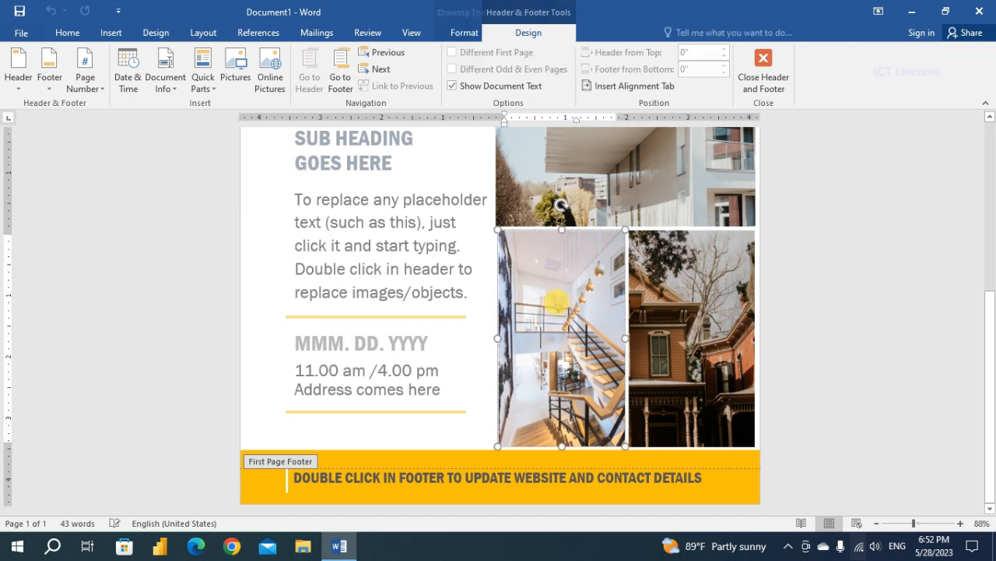
pyautogui.click(658, 307)
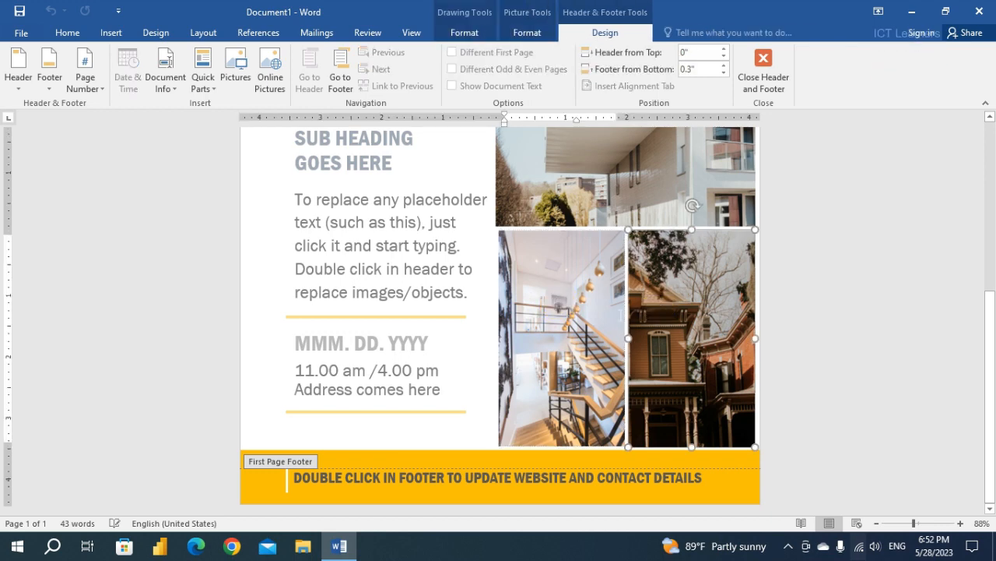
pyautogui.scroll(3, 579, 330)
pyautogui.scroll(7, 578, 331)
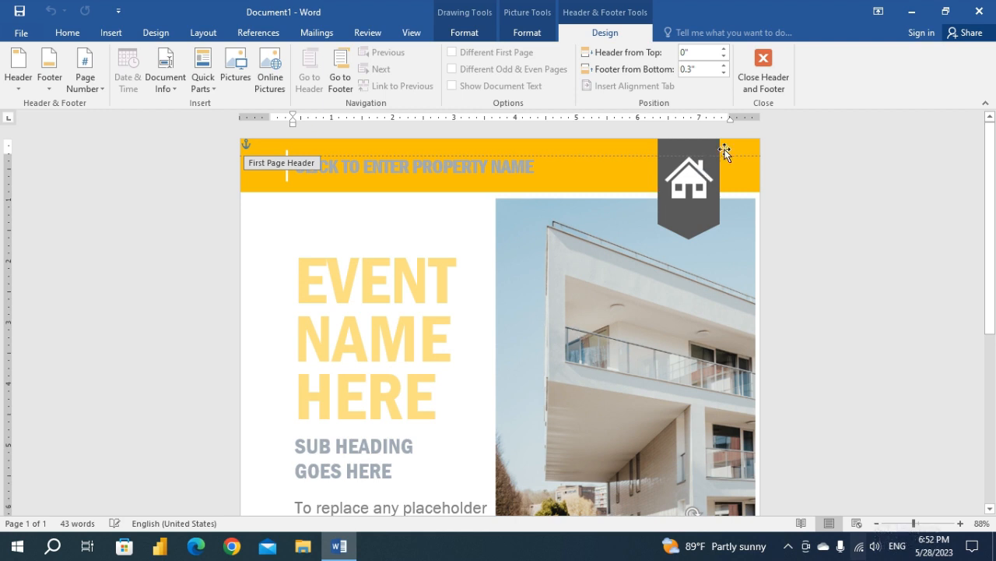
pyautogui.click(765, 65)
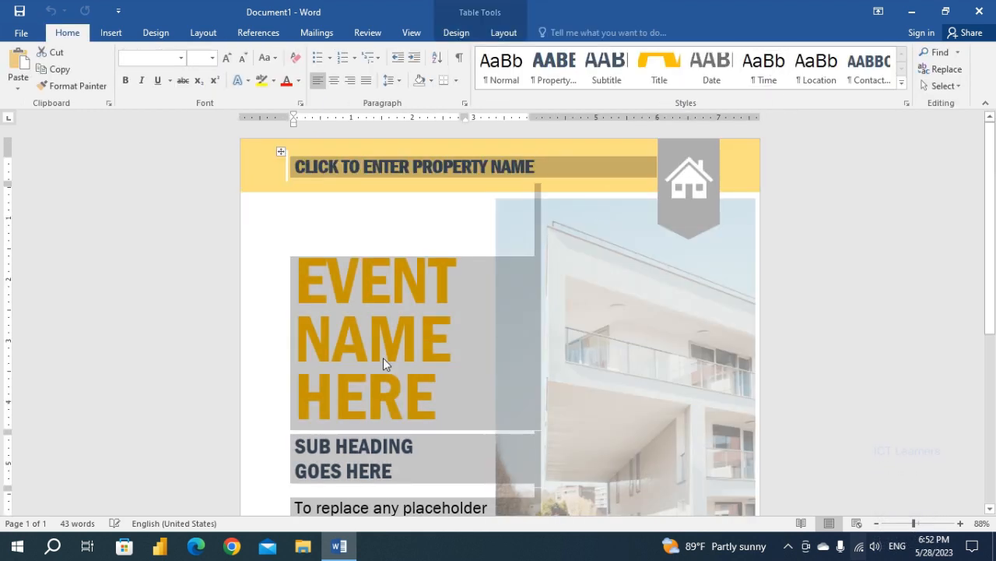
# Review the flyer's body layout, selecting the event title placeholder and the property name placeholder.
pyautogui.click(377, 333)
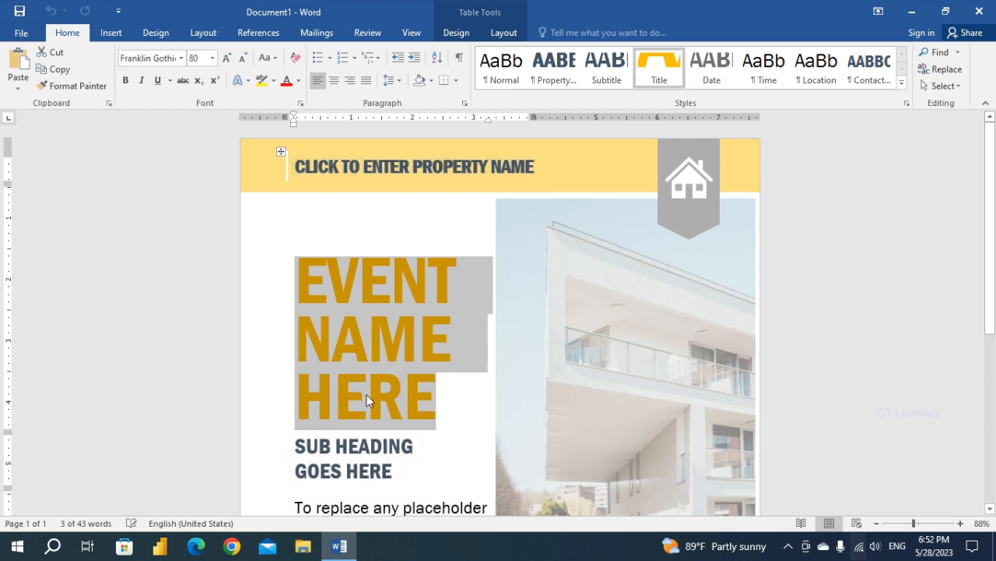
pyautogui.scroll(-3, 366, 394)
pyautogui.scroll(-2, 498, 319)
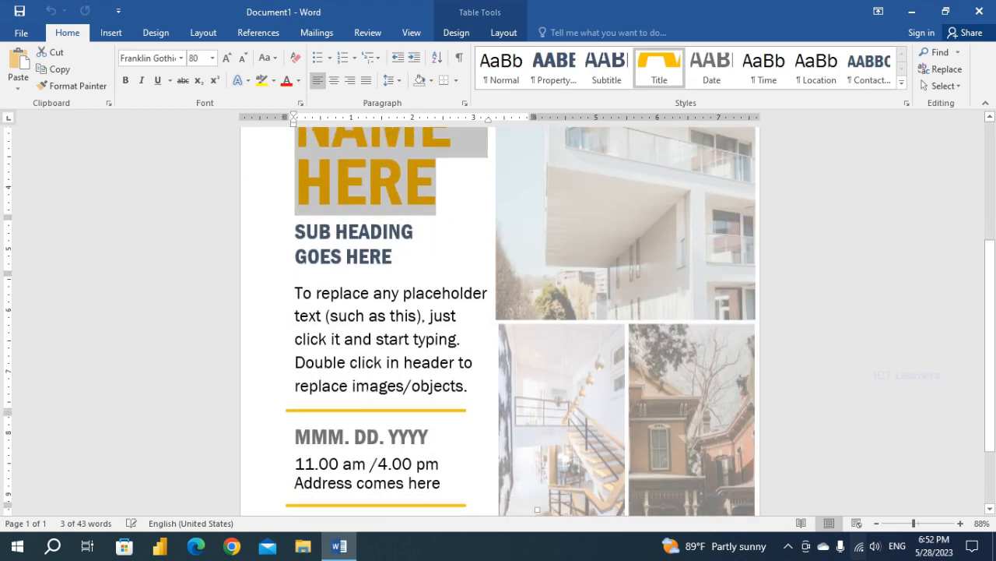
pyautogui.scroll(4, 365, 394)
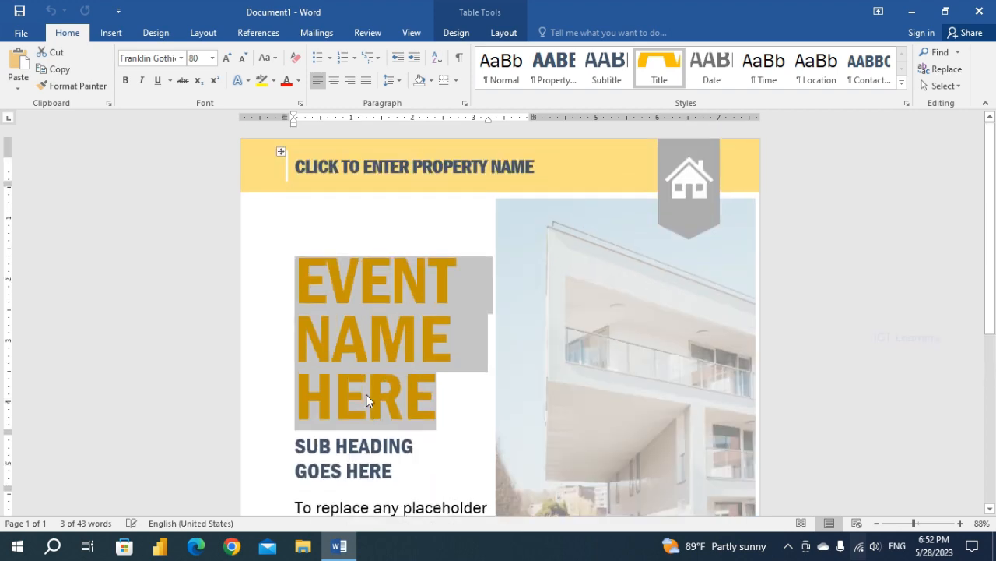
pyautogui.scroll(-2, 365, 394)
pyautogui.scroll(2, 366, 394)
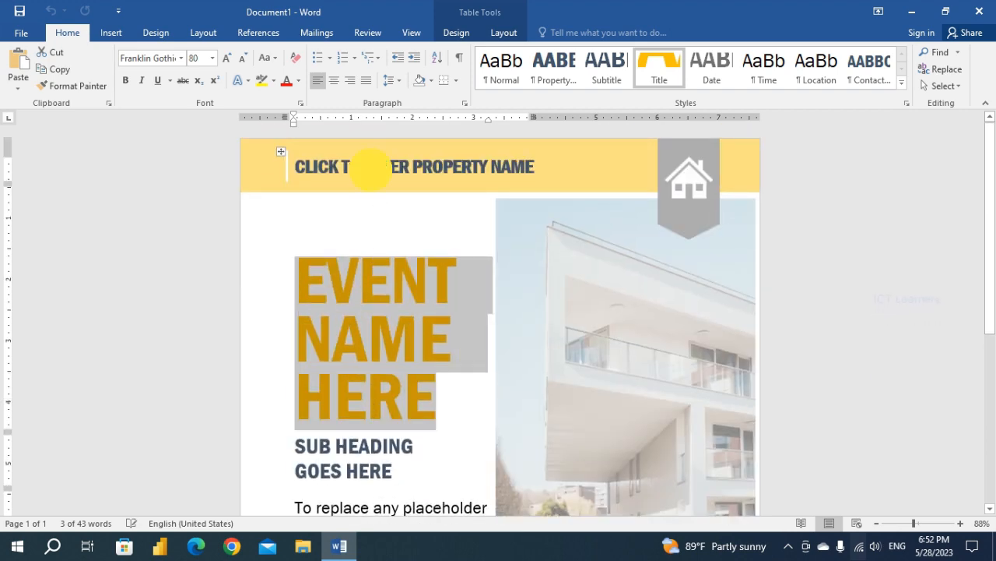
pyautogui.click(360, 167)
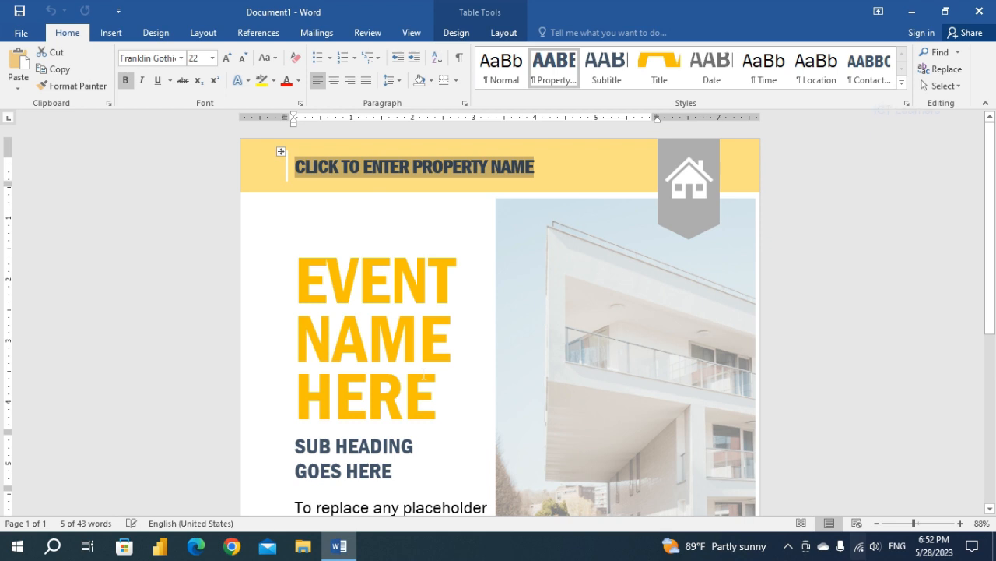
# Replace the event name placeholder with the title STEP INTO UOVT, placing each word on its own line.
pyautogui.scroll(-3, 424, 376)
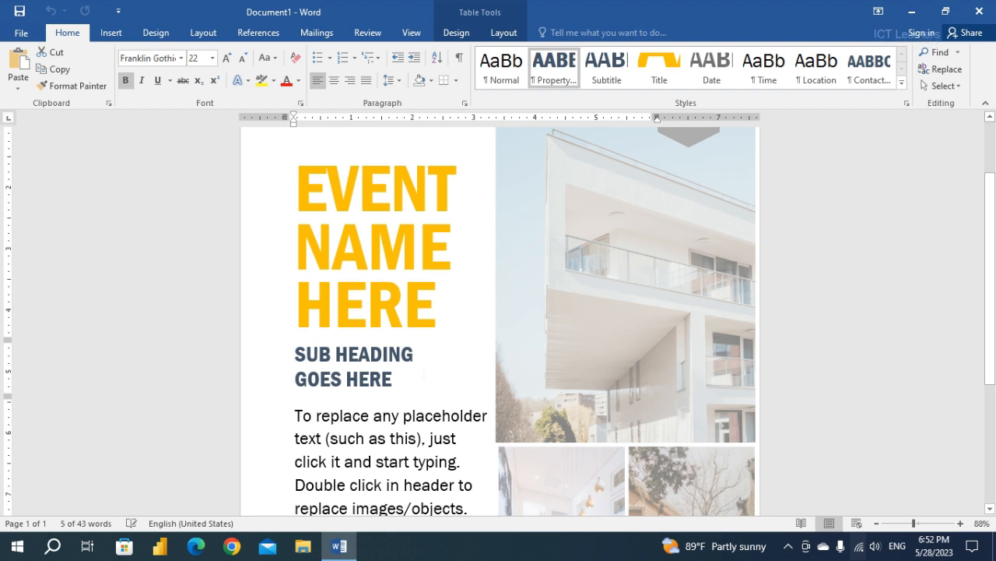
pyautogui.click(333, 222)
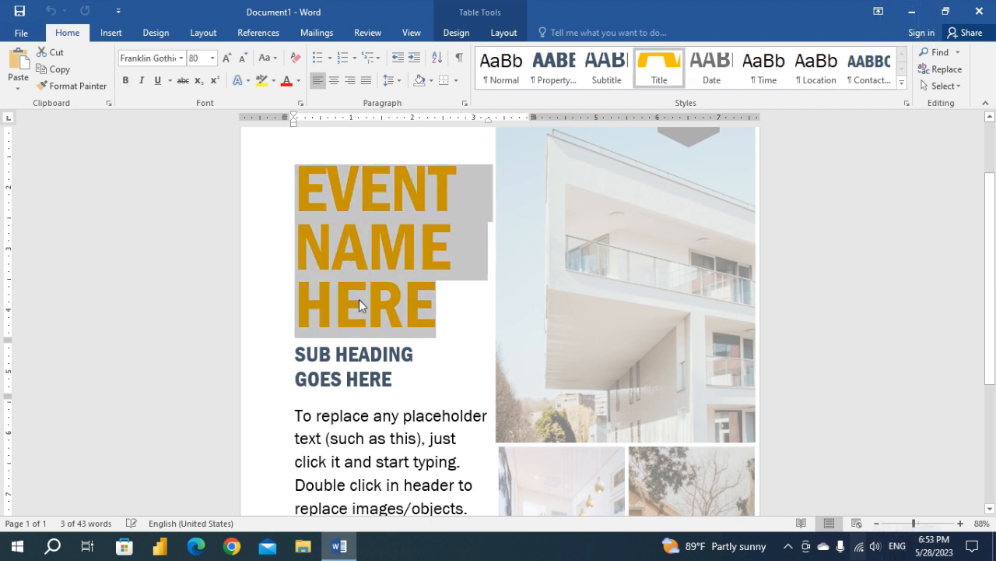
pyautogui.write('S')
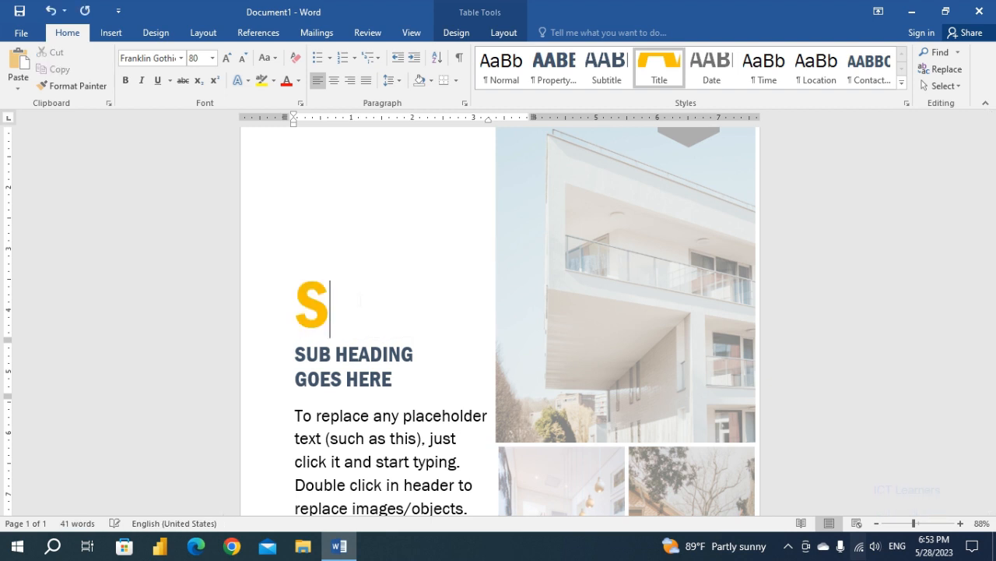
pyautogui.write('TEP')
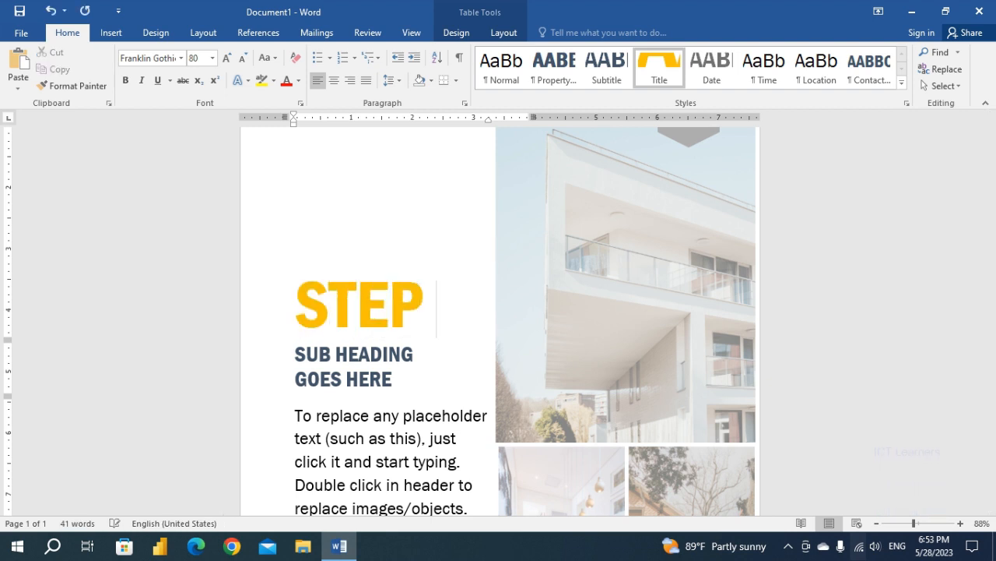
pyautogui.press('Return')
pyautogui.write('INTO')
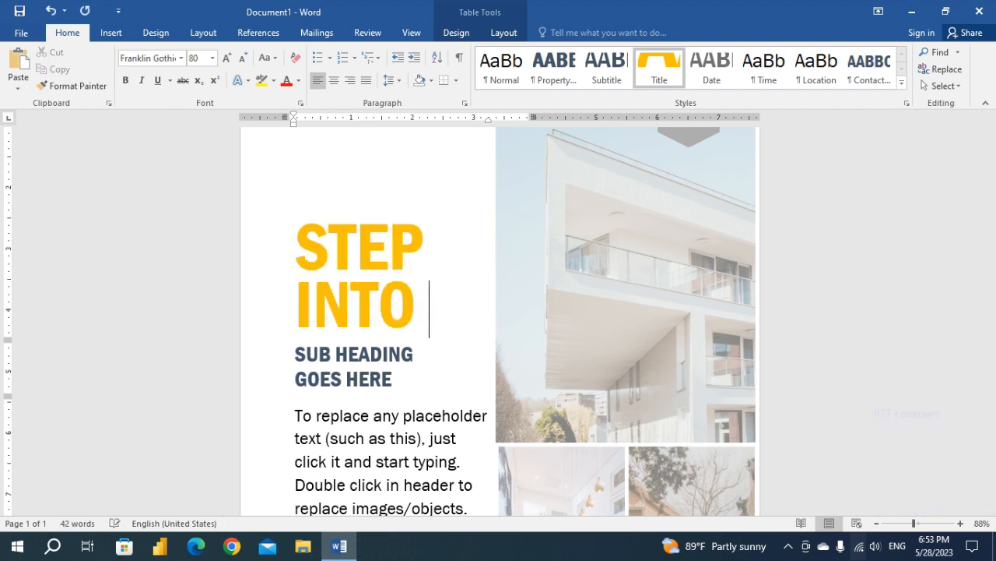
pyautogui.press('Return')
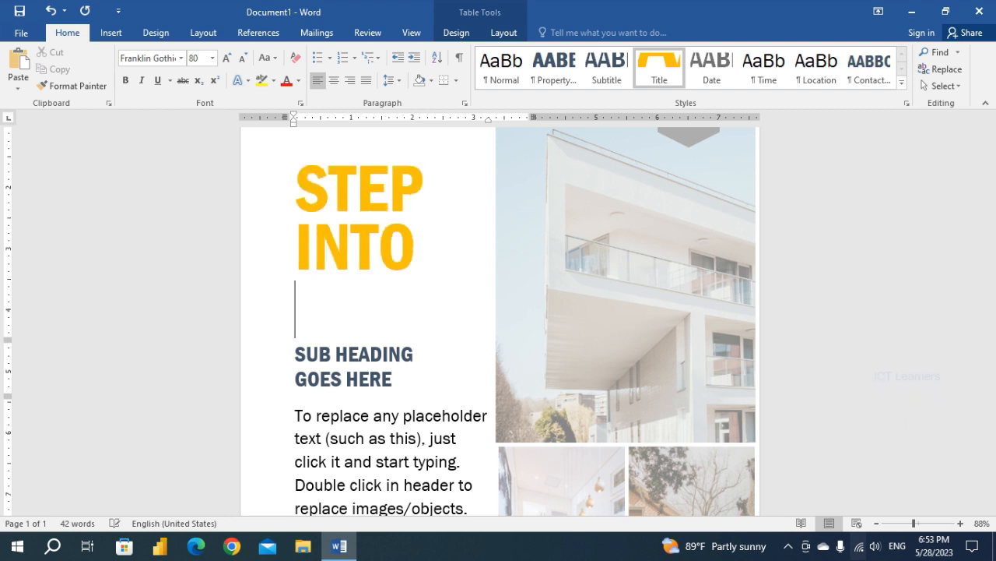
pyautogui.write('UO')
pyautogui.write('V')
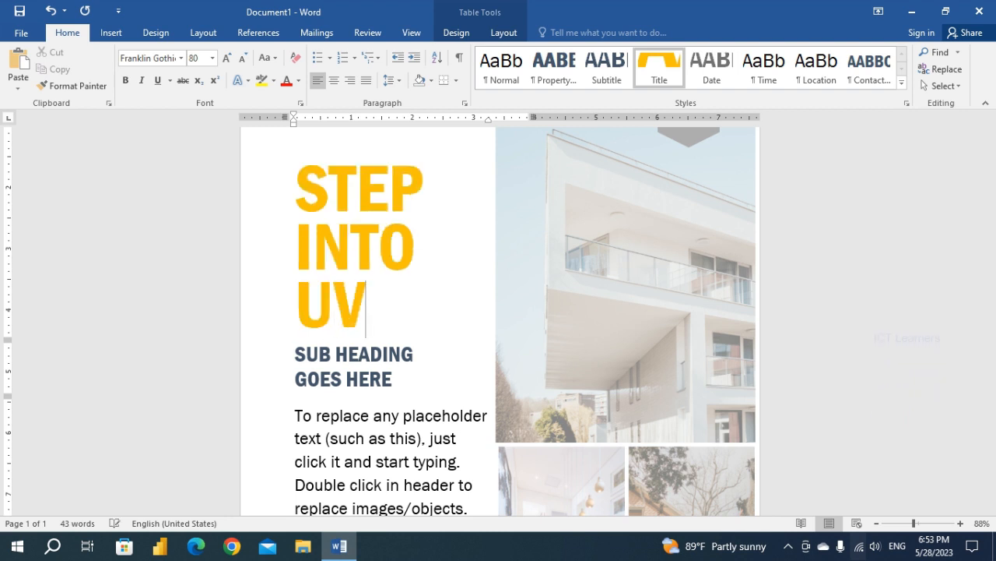
pyautogui.press('BackSpace')
pyautogui.write('OVT')
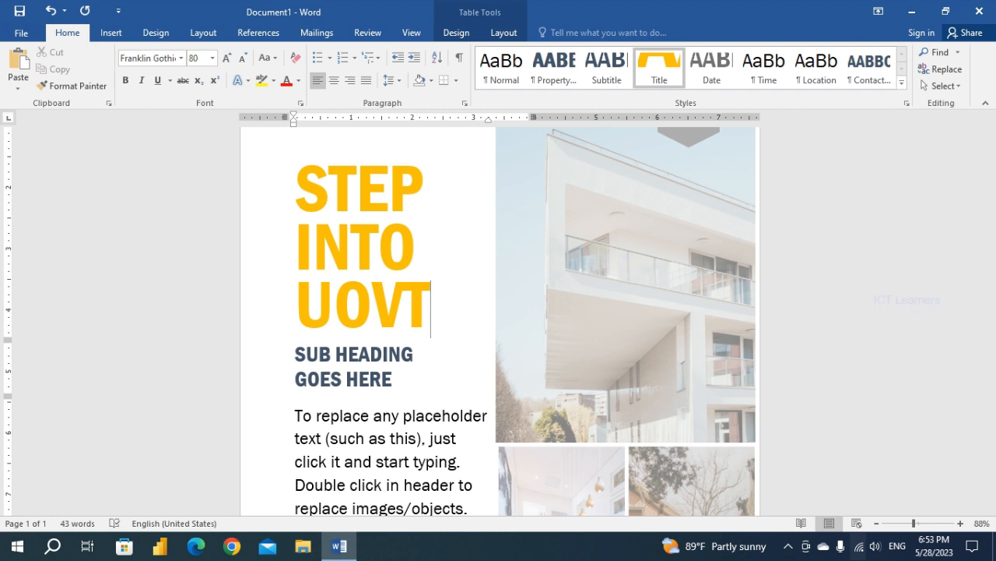
# Enlarge the title words STEP INTO to font size 100.
pyautogui.scroll(3, 263, 319)
pyautogui.moveTo(299, 274); pyautogui.dragTo(386, 331)
pyautogui.click(226, 59)
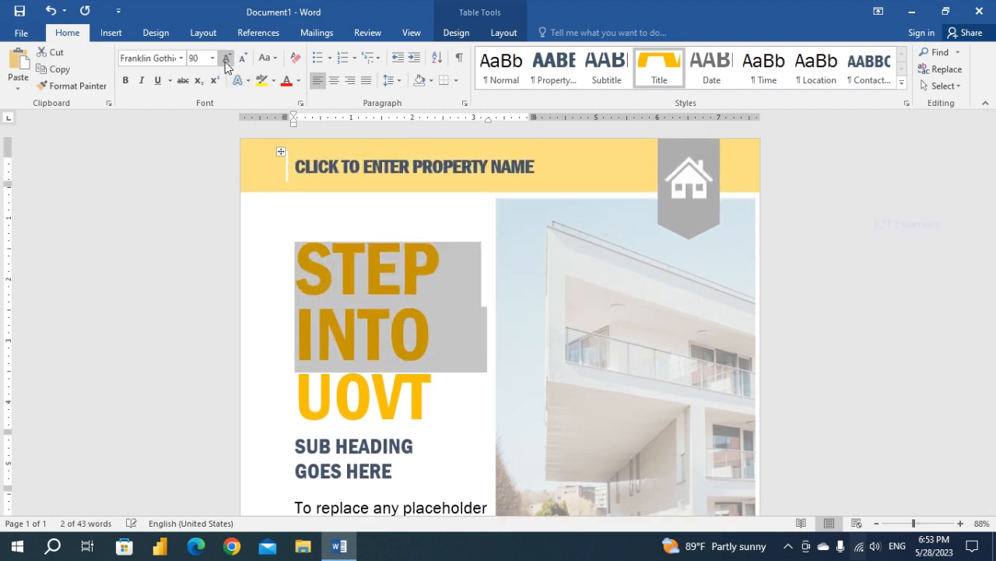
pyautogui.click(226, 59)
pyautogui.click(440, 408)
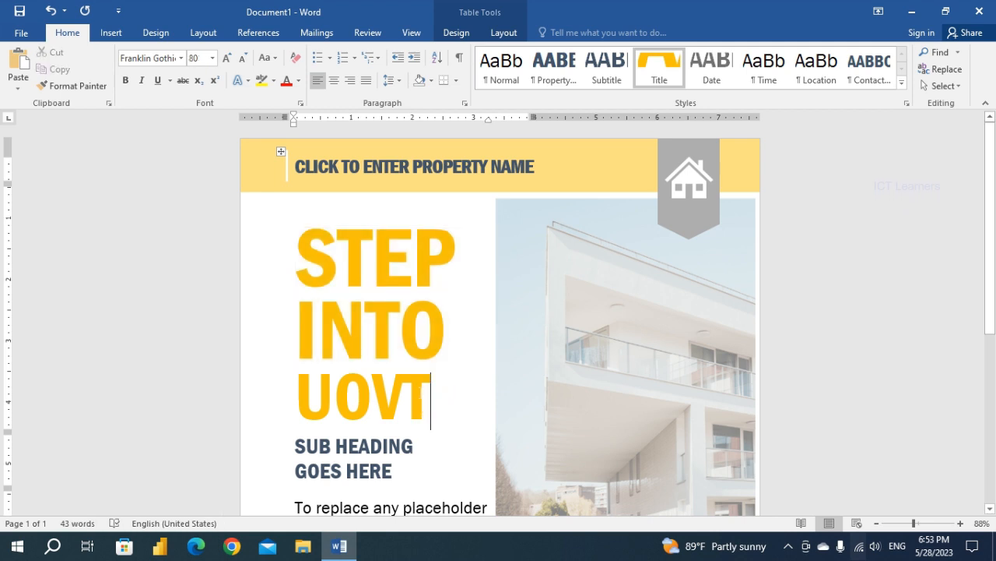
# Change the font color of the title words STEP INTO to the standard Blue.
pyautogui.moveTo(299, 265); pyautogui.dragTo(402, 291)
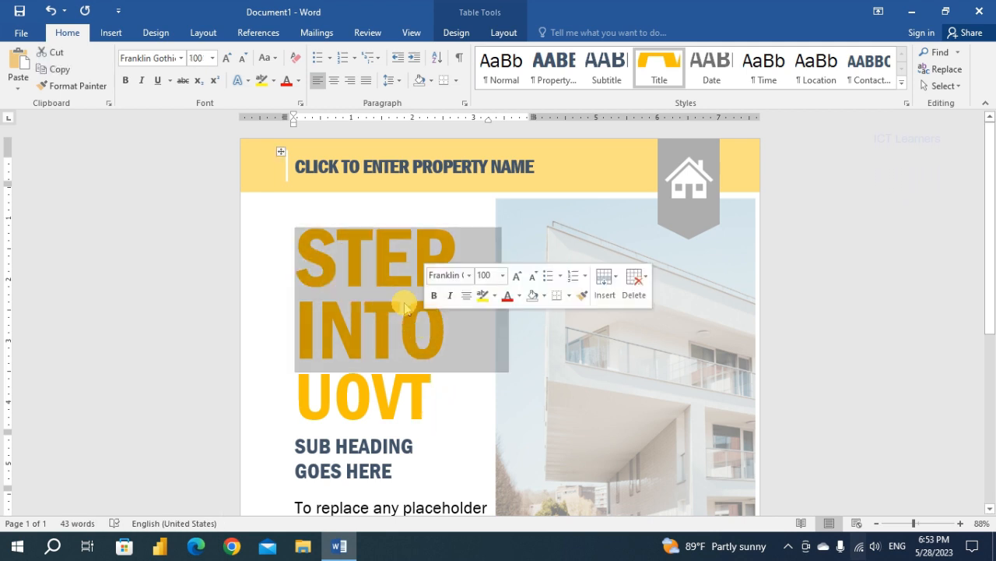
pyautogui.click(299, 81)
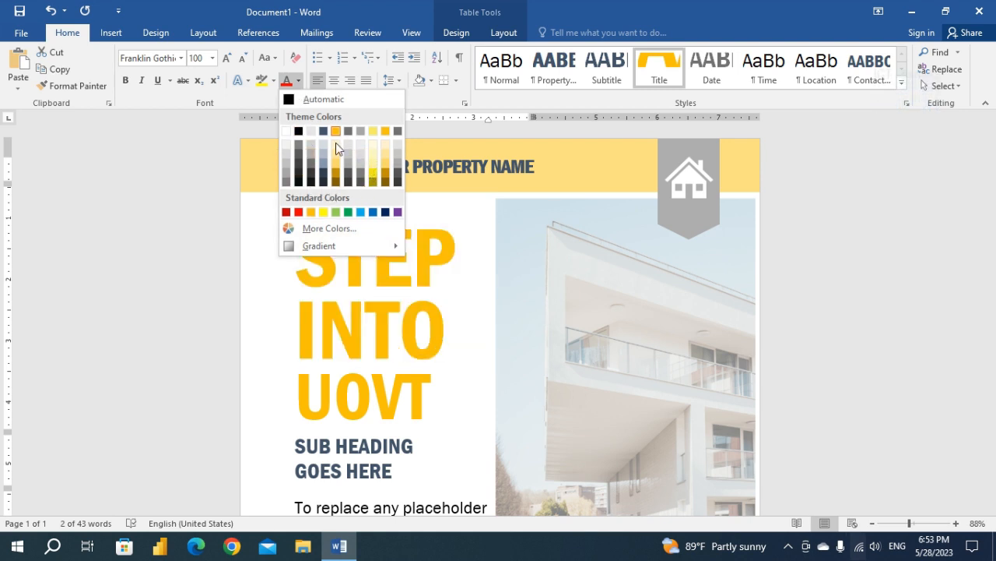
pyautogui.moveTo(372, 244)
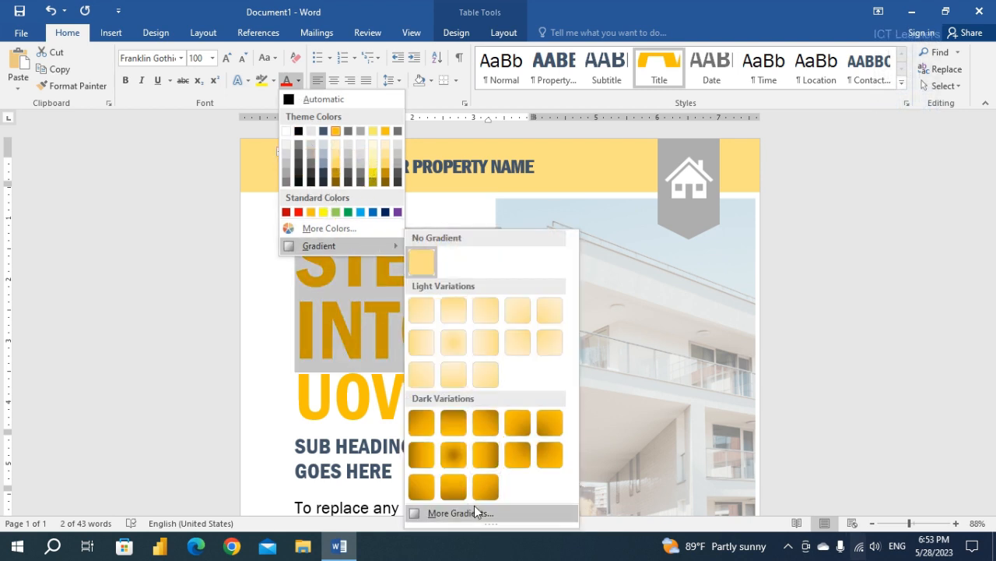
pyautogui.click(373, 211)
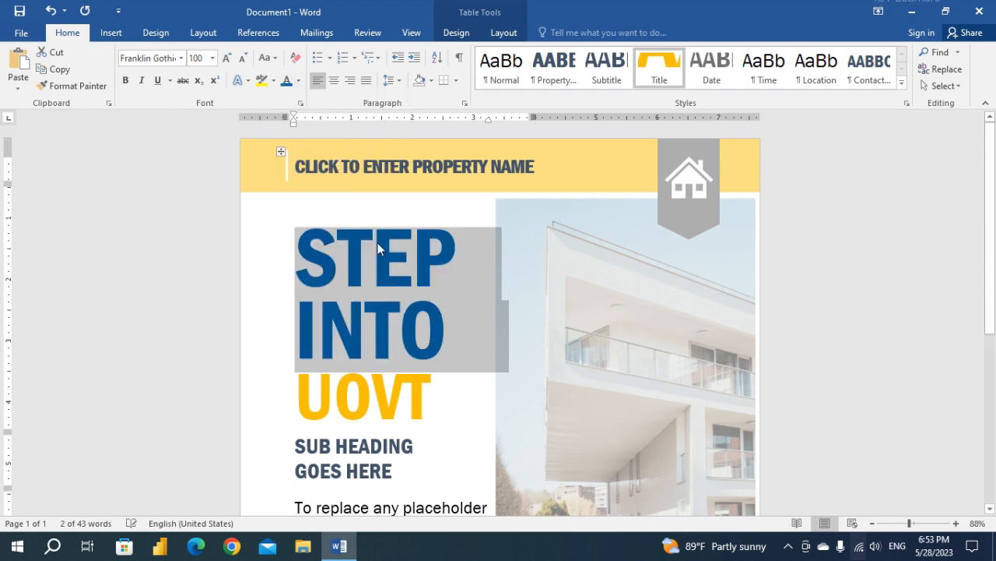
pyautogui.click(398, 376)
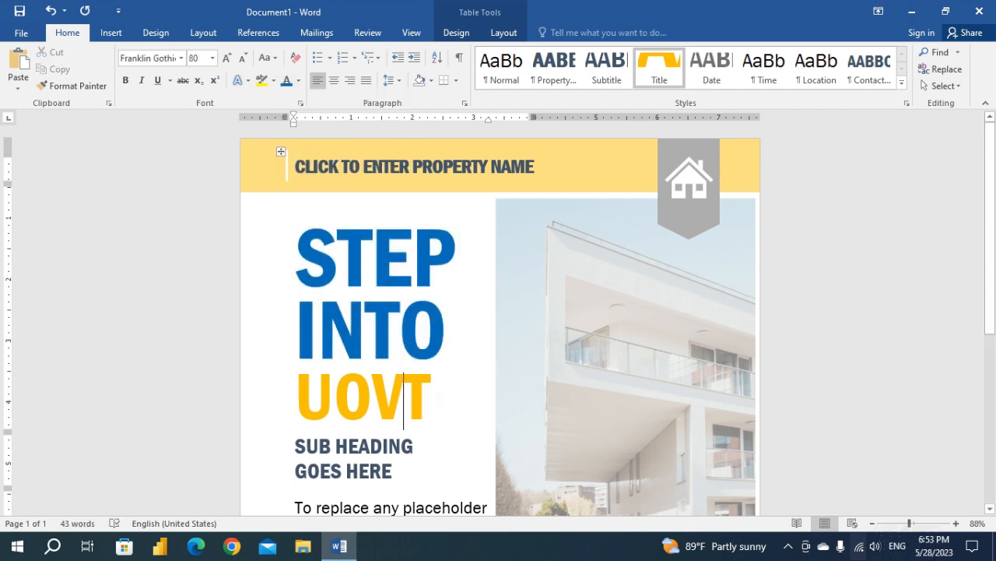
# Check the lower part of the flyer, selecting the date, address and body text placeholders.
pyautogui.scroll(-1, 420, 389)
pyautogui.scroll(-6, 500, 319)
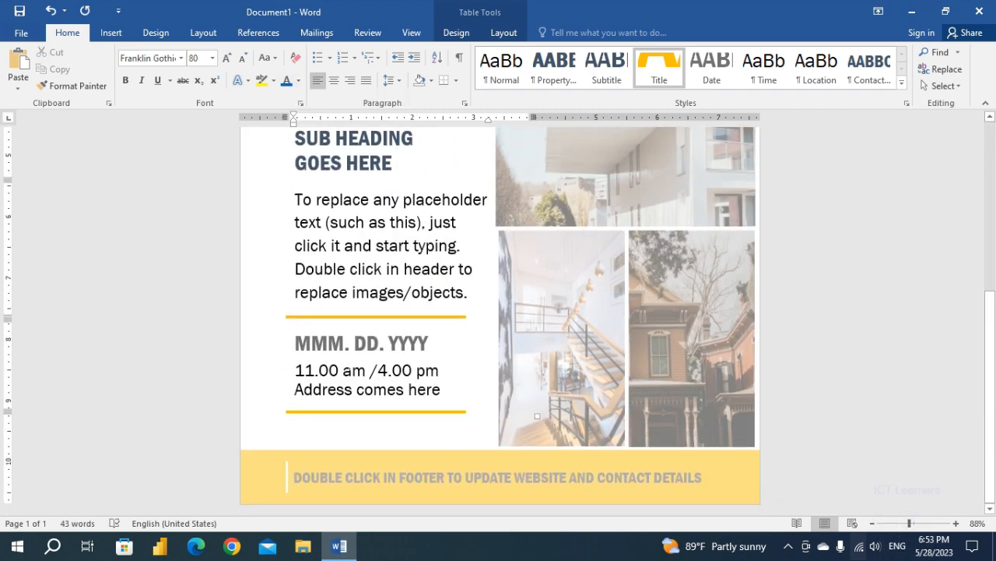
pyautogui.click(332, 344)
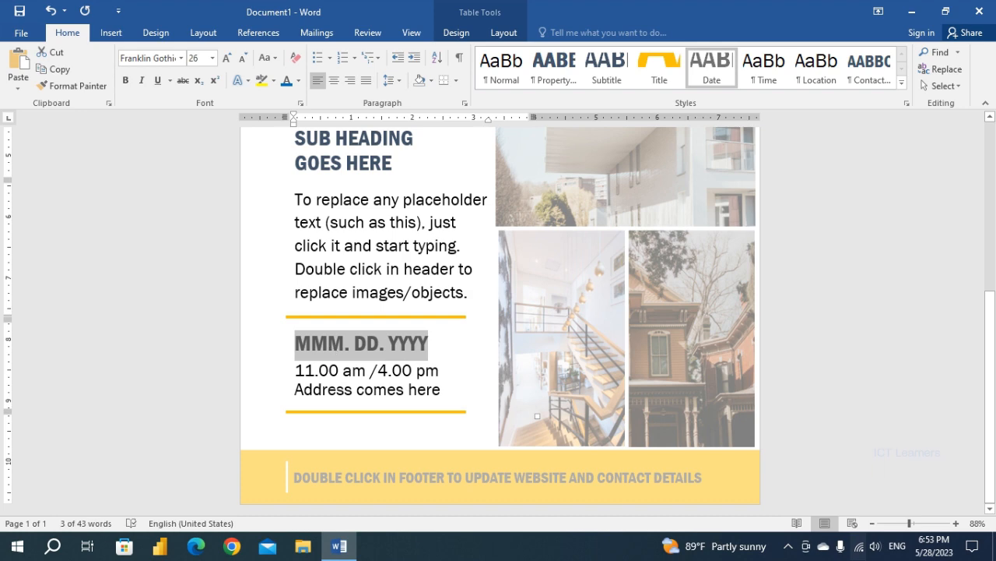
pyautogui.click(307, 393)
pyautogui.scroll(1, 327, 273)
pyautogui.click(327, 273)
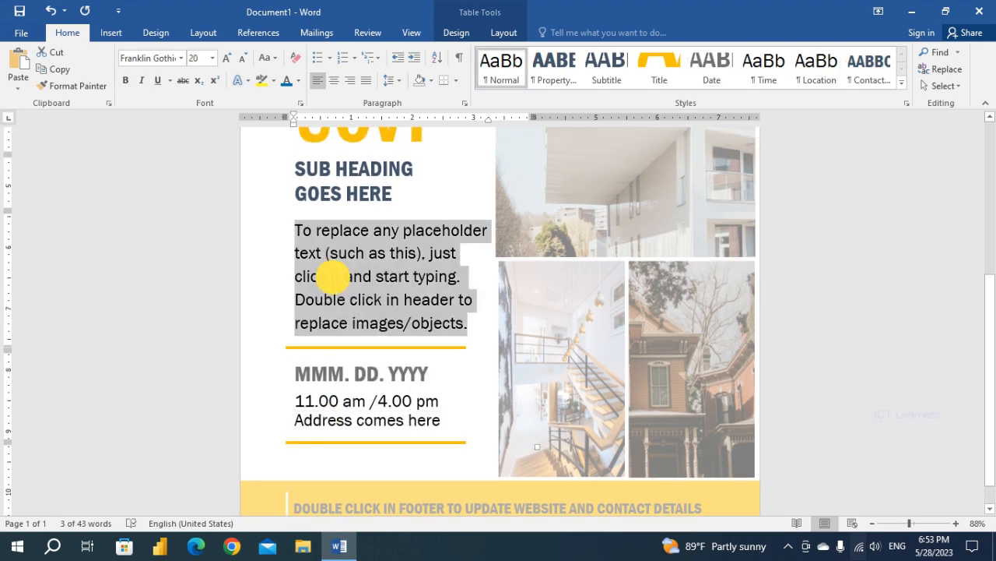
# Open the first-page header for editing and fill its yellow band with the standard Blue.
pyautogui.scroll(4, 385, 297)
pyautogui.scroll(3, 385, 297)
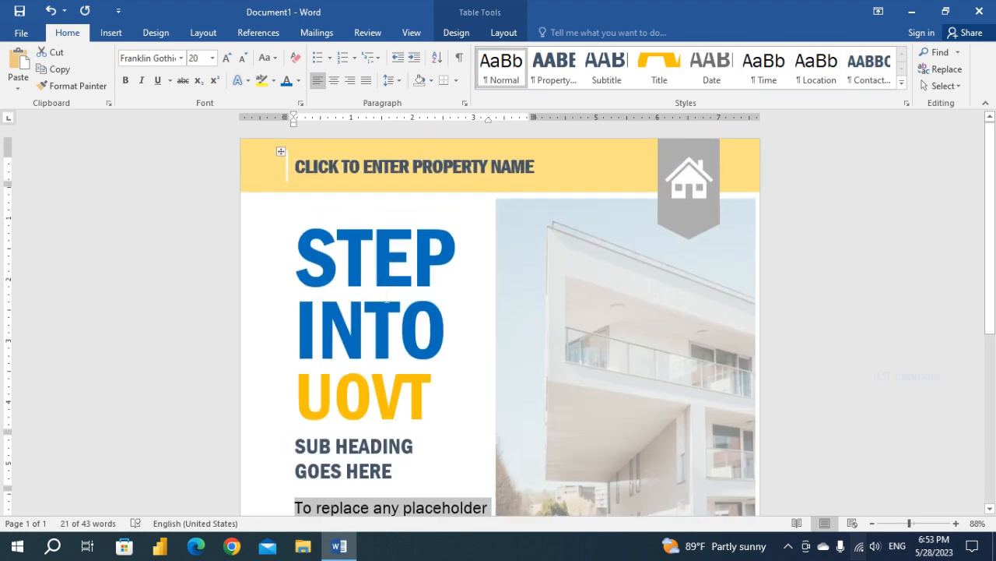
pyautogui.scroll(-5, 407, 329)
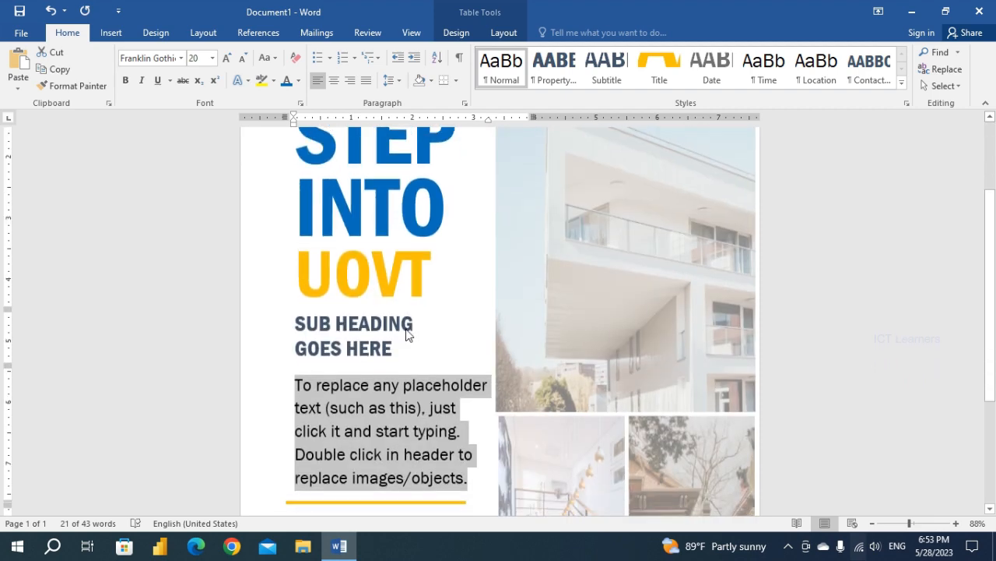
pyautogui.scroll(5, 407, 328)
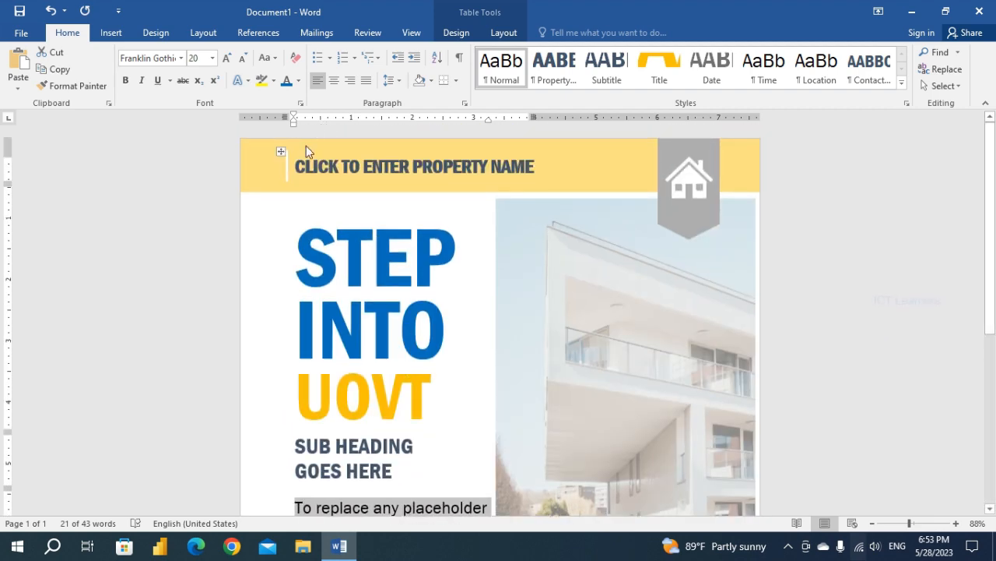
pyautogui.doubleClick(309, 148)
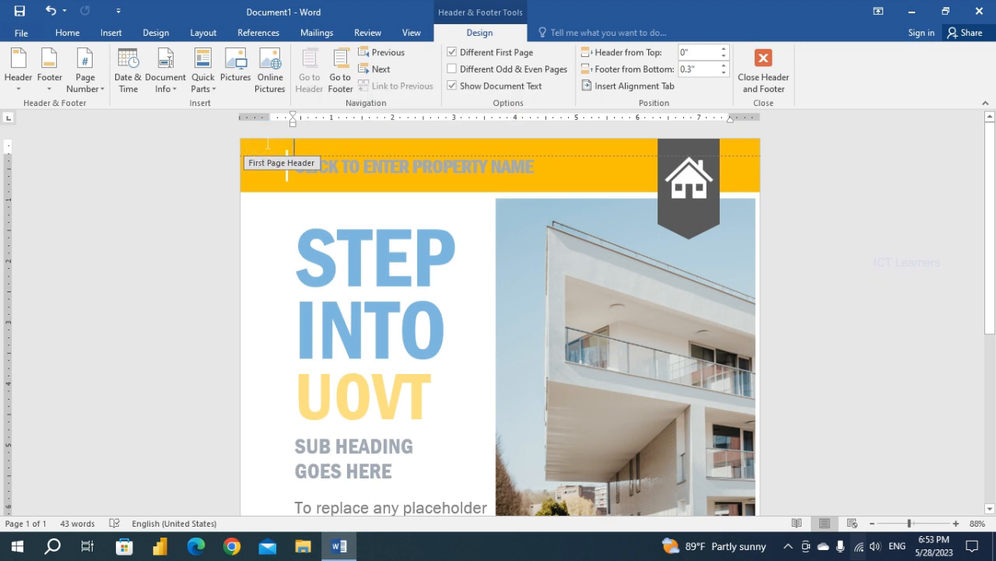
pyautogui.click(277, 173)
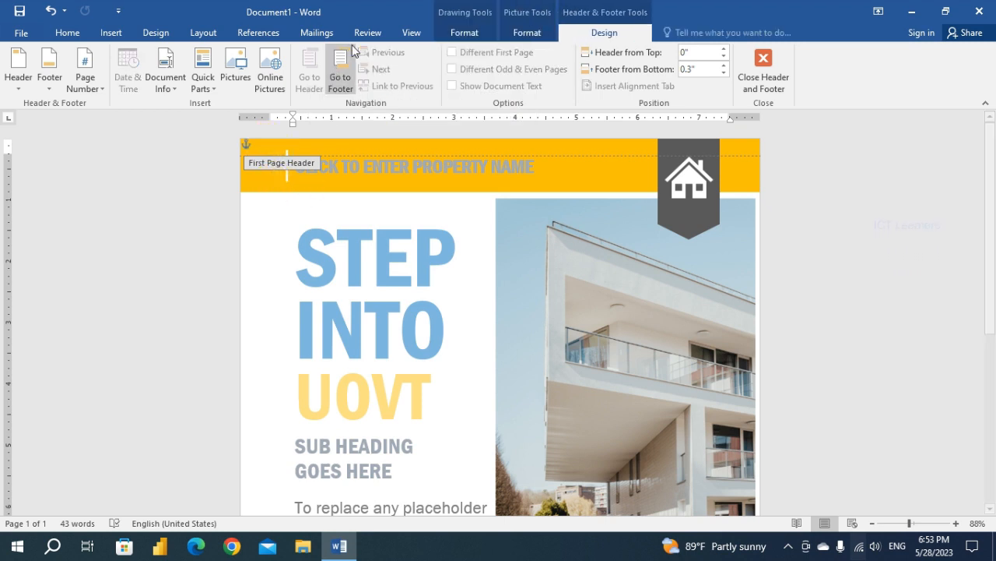
pyautogui.click(518, 35)
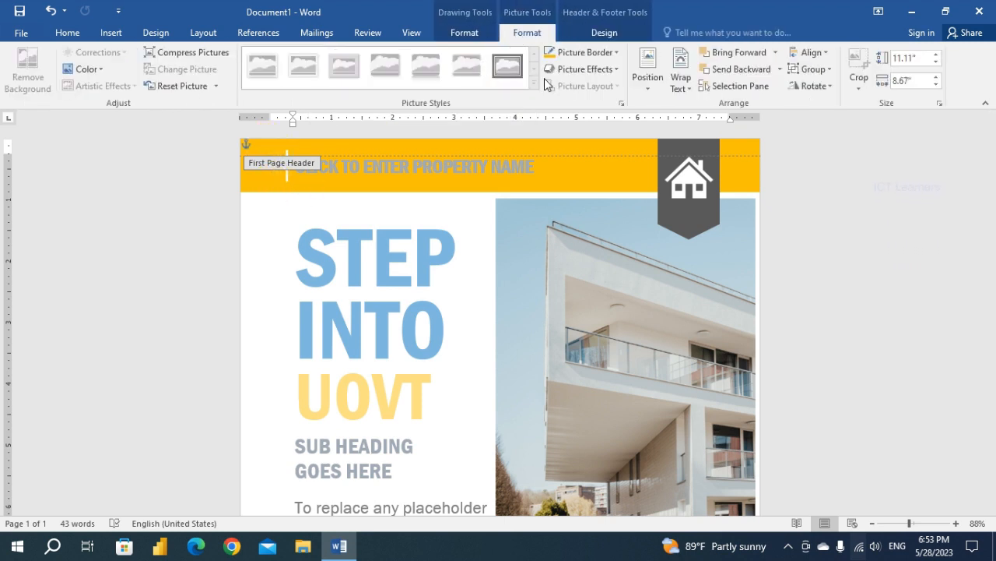
pyautogui.click(550, 146)
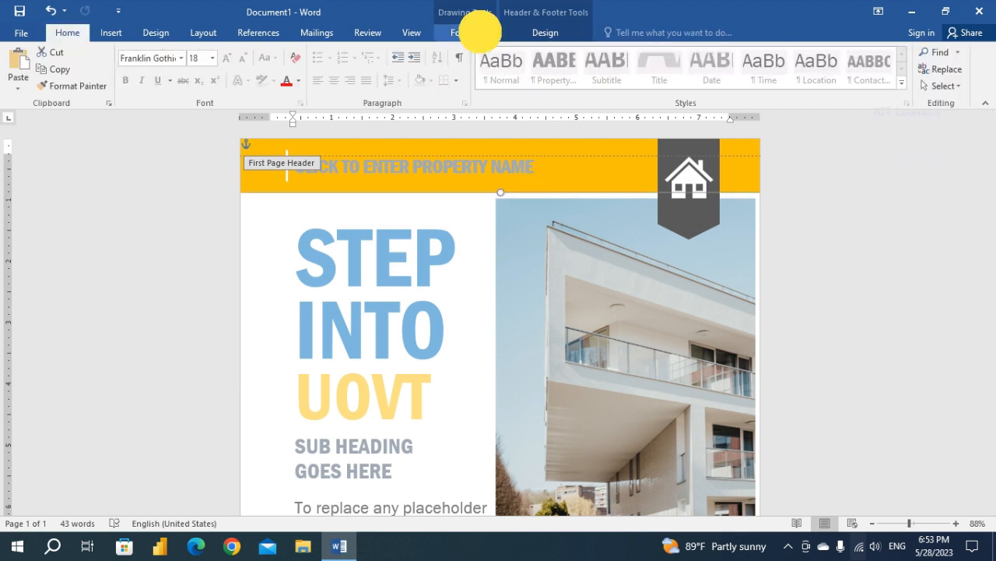
pyautogui.click(480, 32)
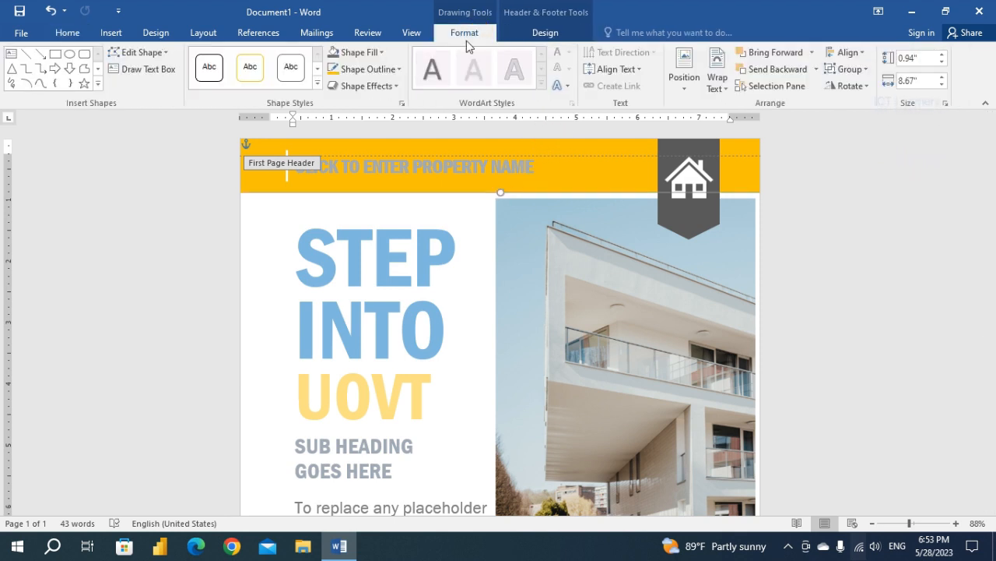
pyautogui.click(385, 52)
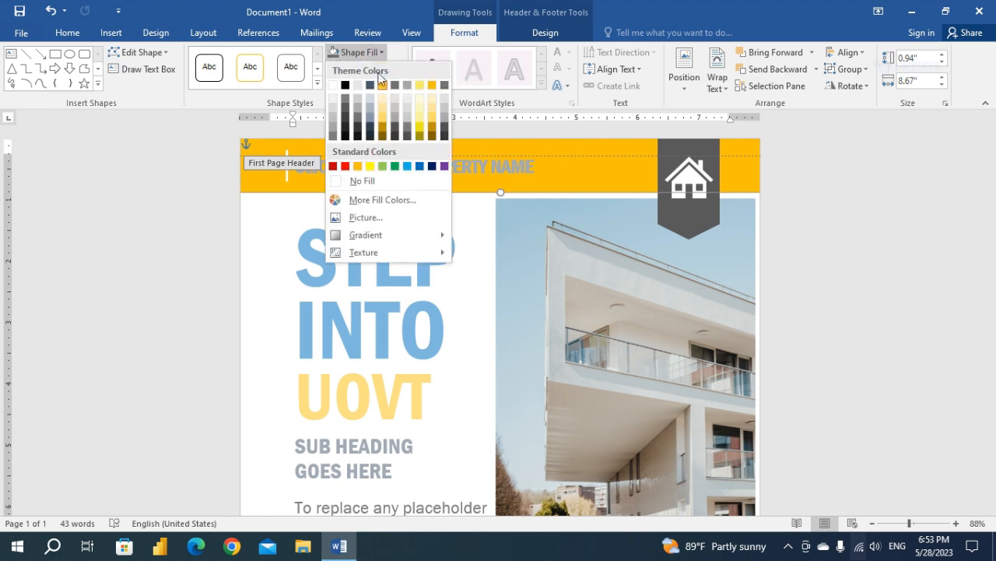
pyautogui.click(419, 167)
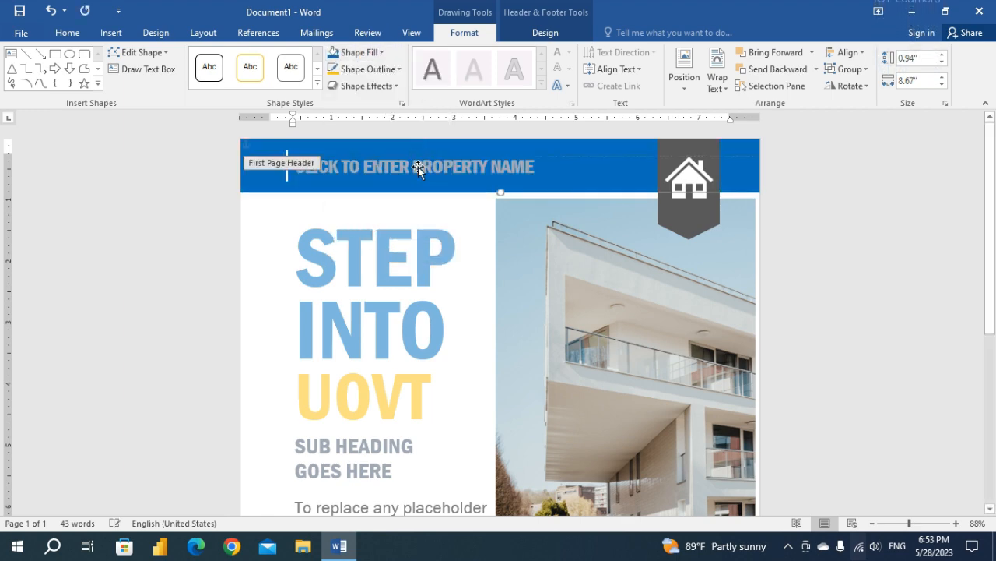
# Fill the yellow band in the flyer's footer with the same standard Blue.
pyautogui.scroll(-6, 415, 300)
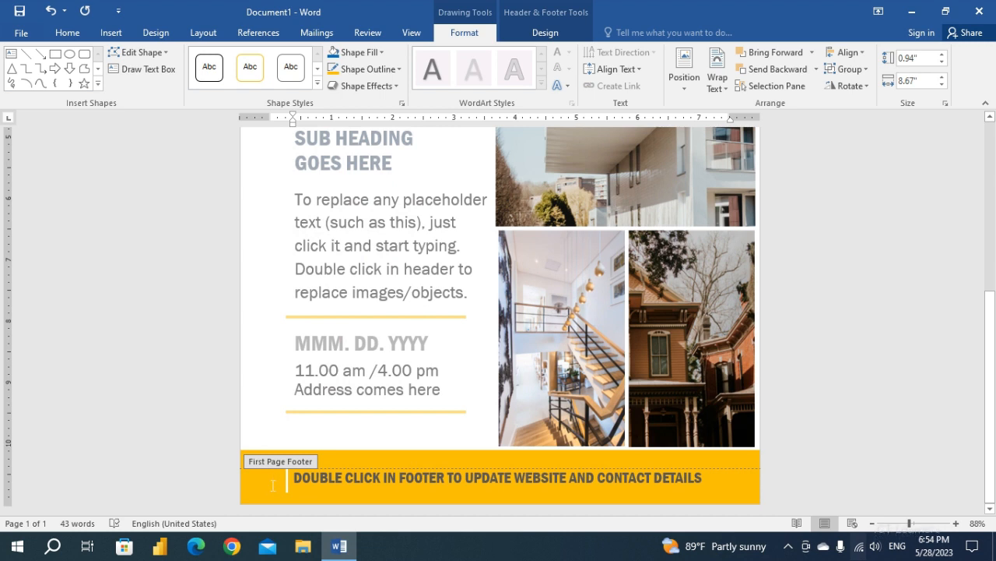
pyautogui.click(265, 496)
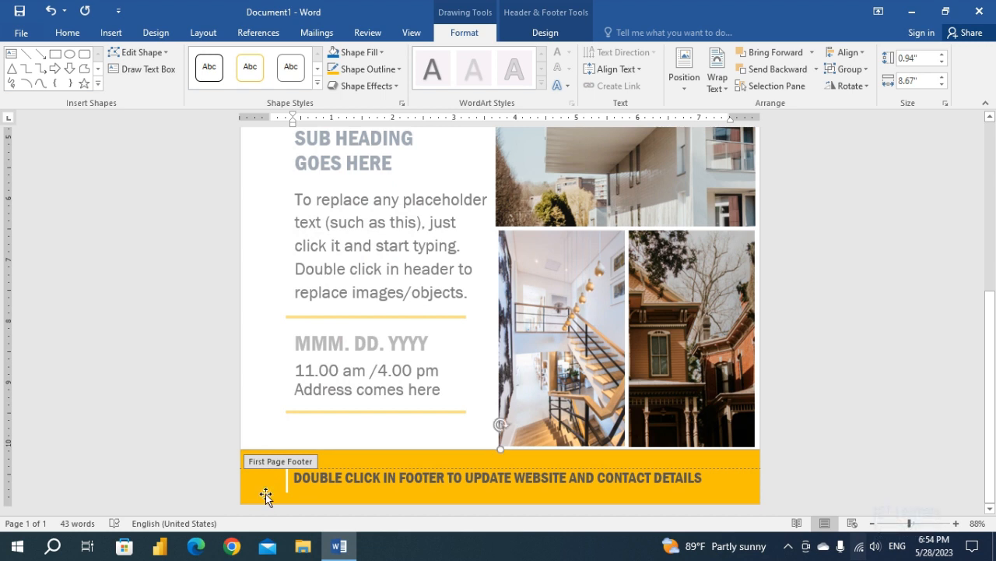
pyautogui.click(350, 52)
# Change the font color of the footer's website and contact details placeholder to white.
pyautogui.click(344, 480)
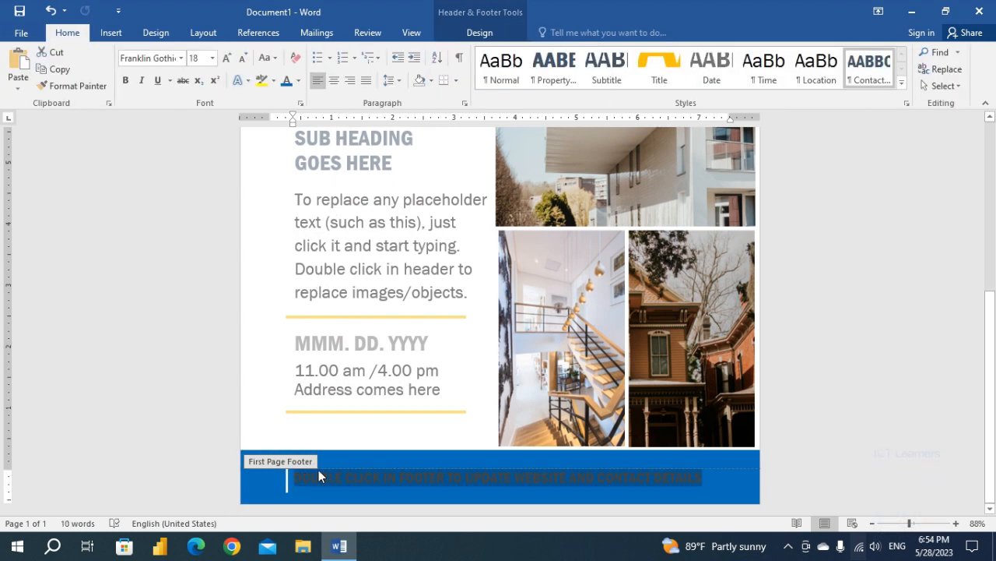
pyautogui.click(298, 80)
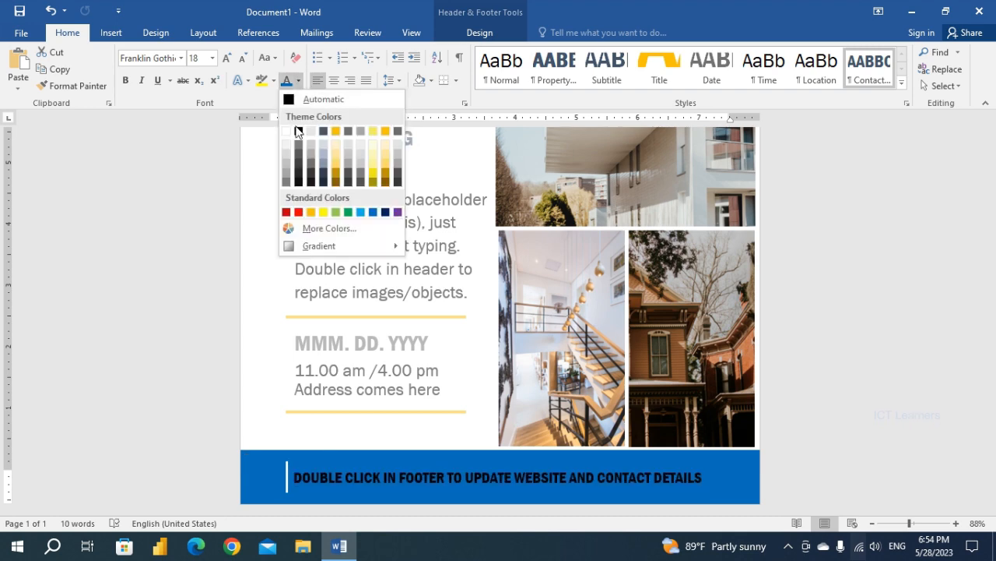
pyautogui.click(286, 132)
# Fill the dark grey badge behind the header's house icon with the same standard Blue.
pyautogui.scroll(4, 347, 329)
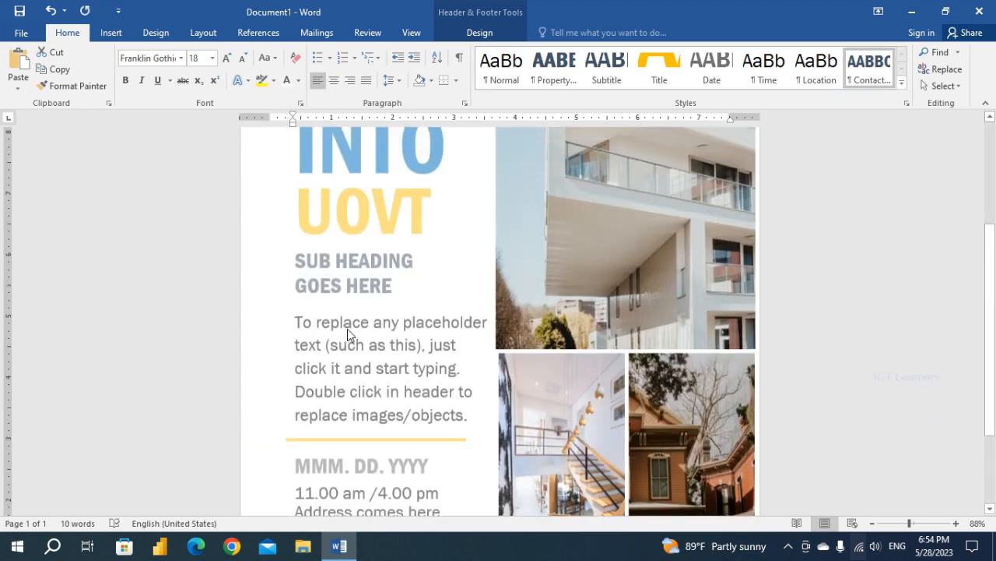
pyautogui.click(380, 164)
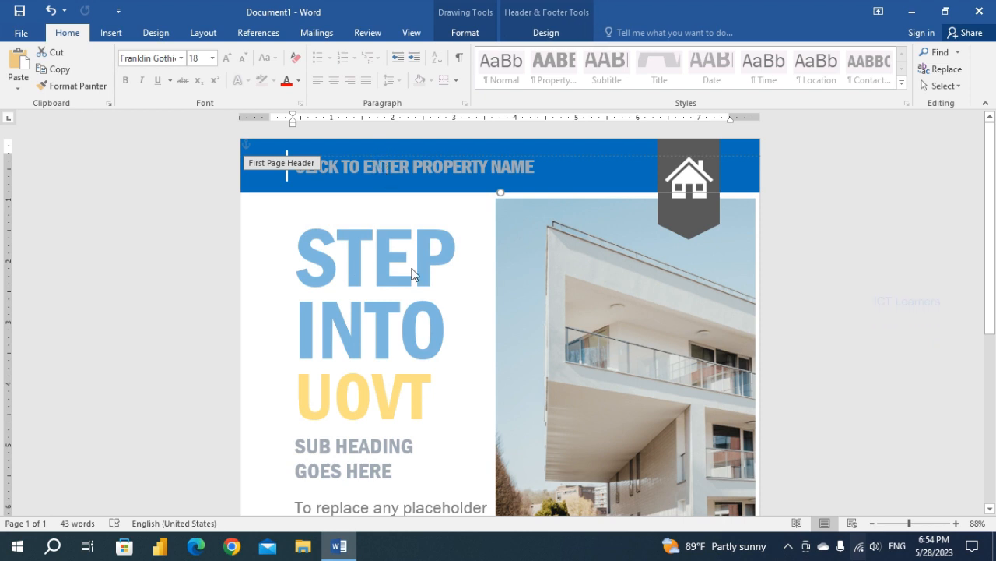
pyautogui.click(691, 224)
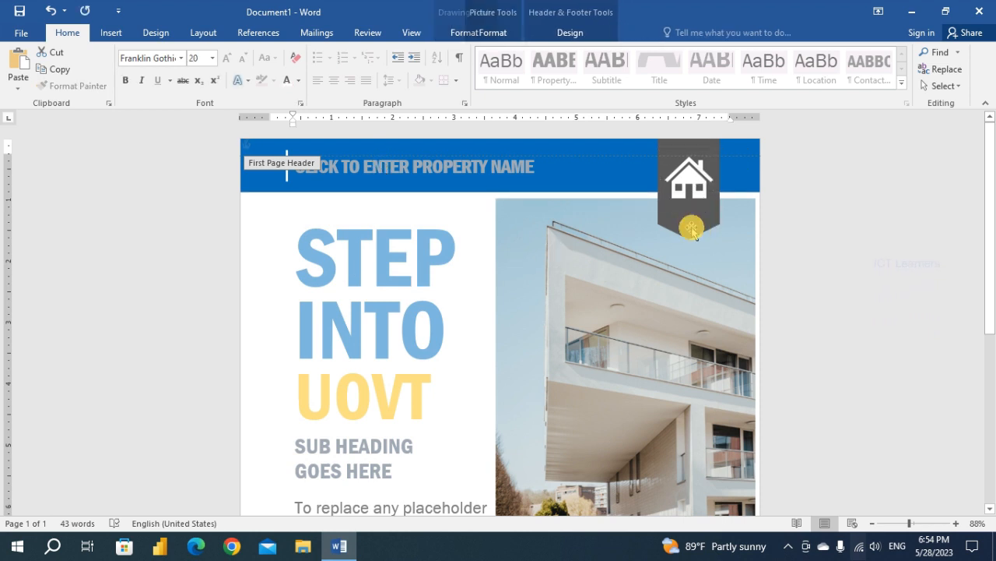
pyautogui.click(655, 226)
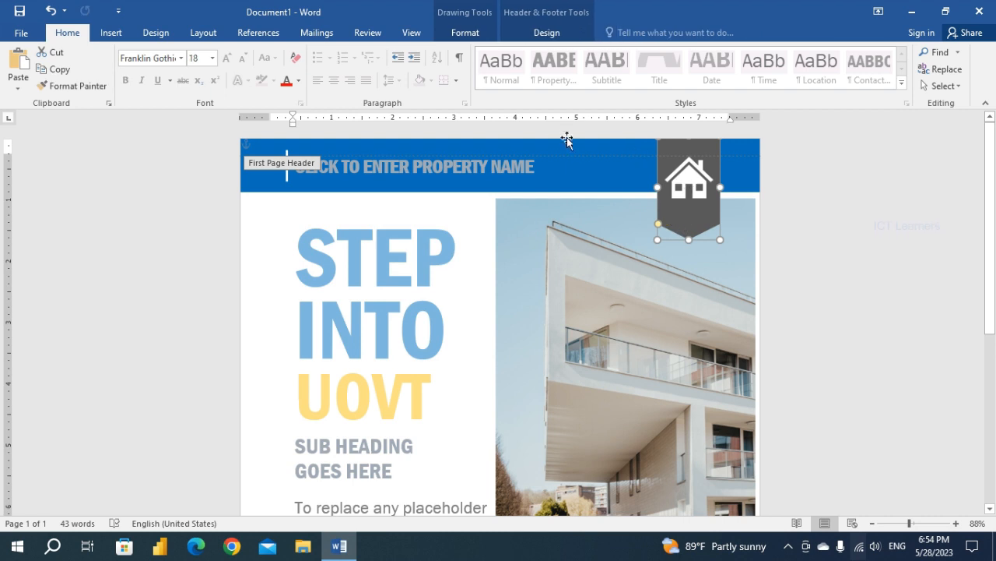
pyautogui.click(476, 38)
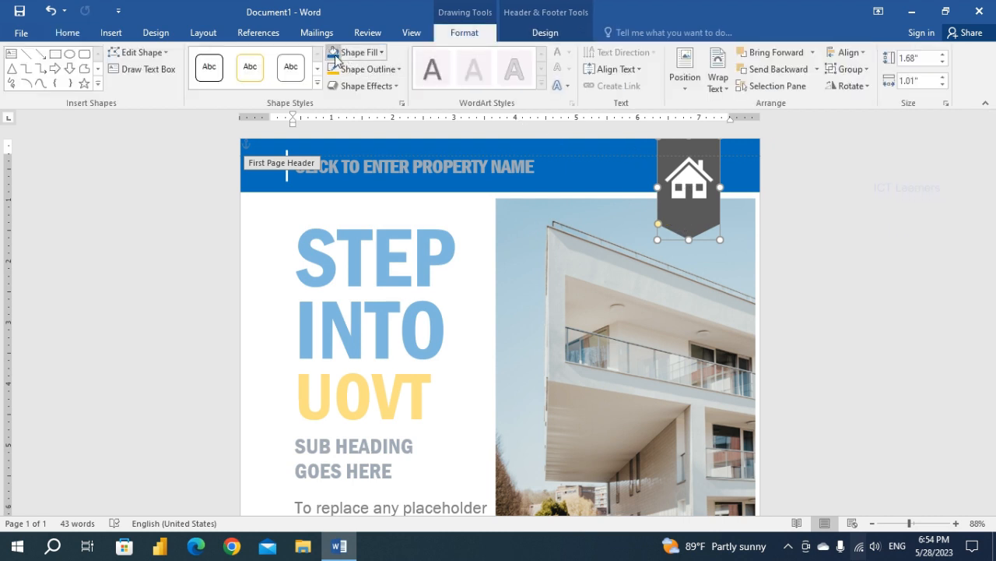
pyautogui.click(336, 53)
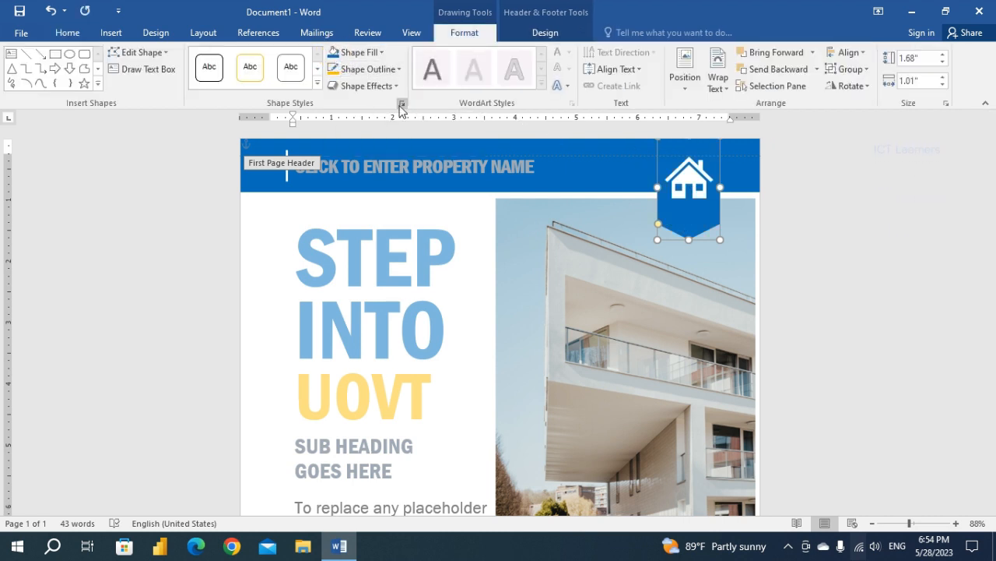
# Apply the first outer shadow preset to the badge behind the house icon.
pyautogui.click(395, 87)
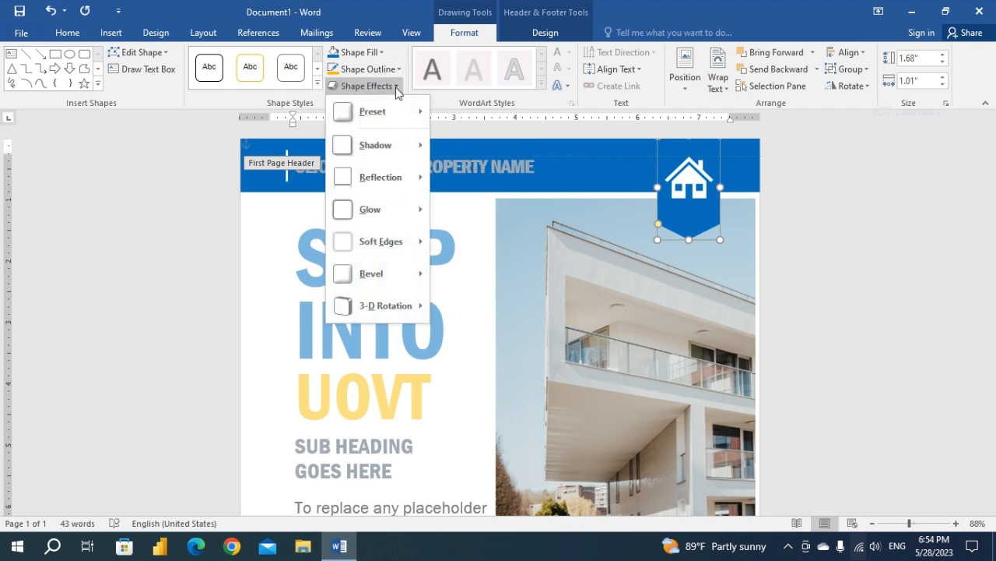
pyautogui.moveTo(413, 151)
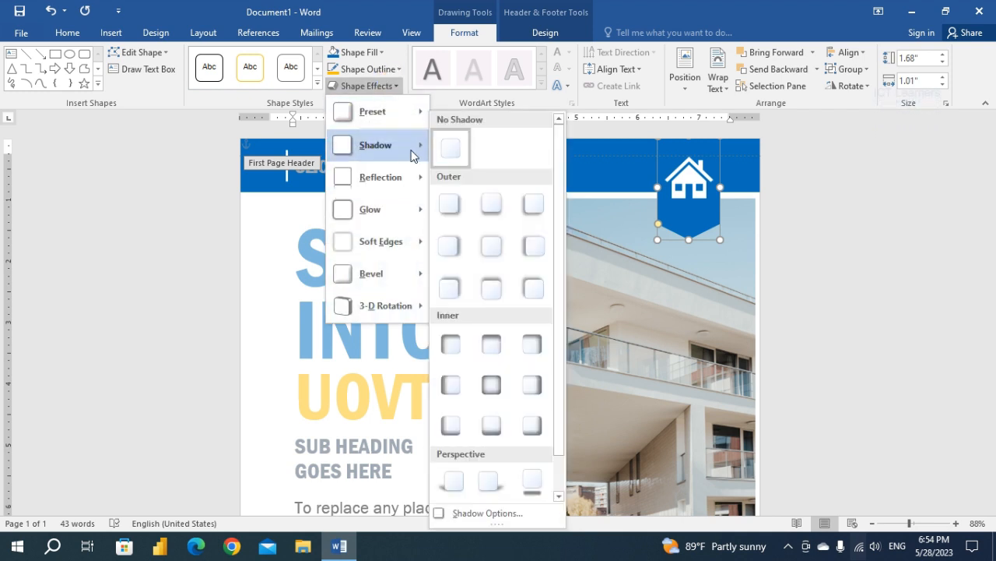
pyautogui.click(460, 207)
# Delete the large building photo beside the title.
pyautogui.click(585, 352)
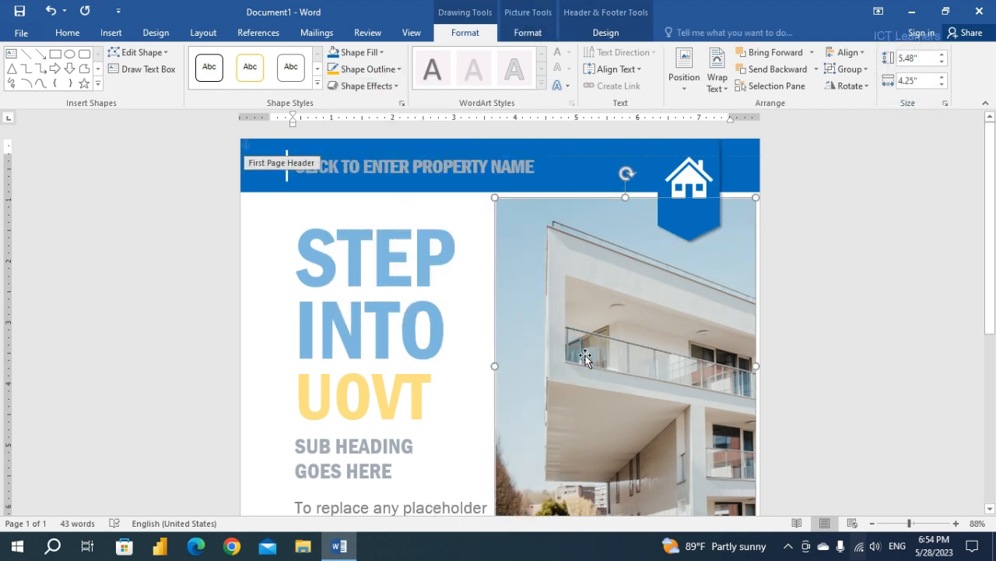
pyautogui.scroll(-1, 585, 355)
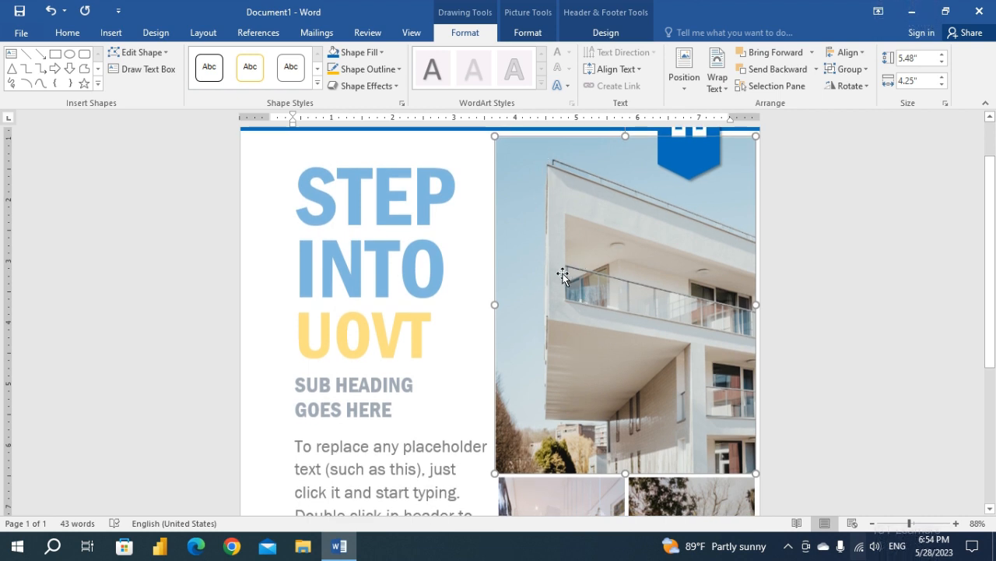
pyautogui.press('Delete')
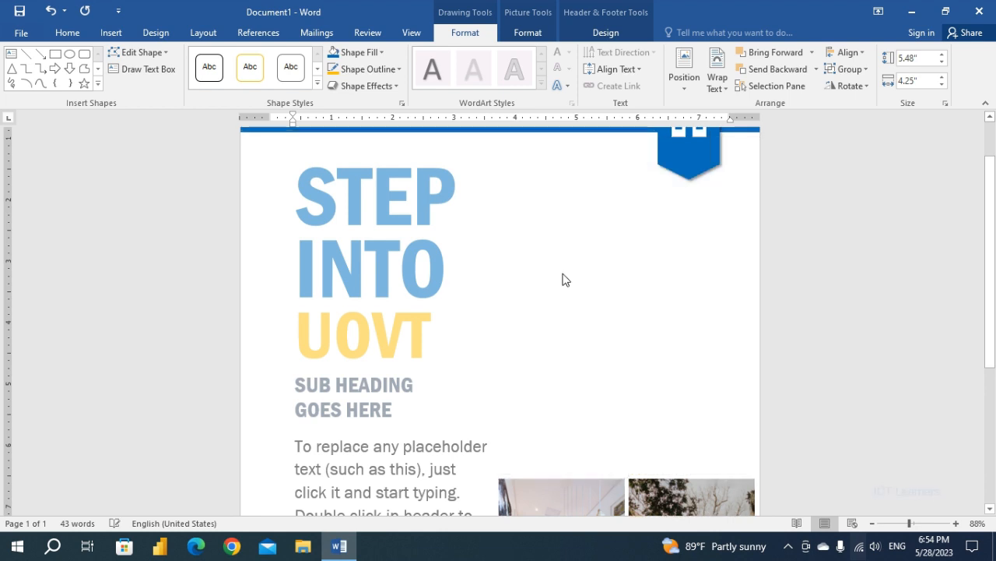
# Insert the picture img1 from the source files folder on the Desktop.
pyautogui.click(110, 32)
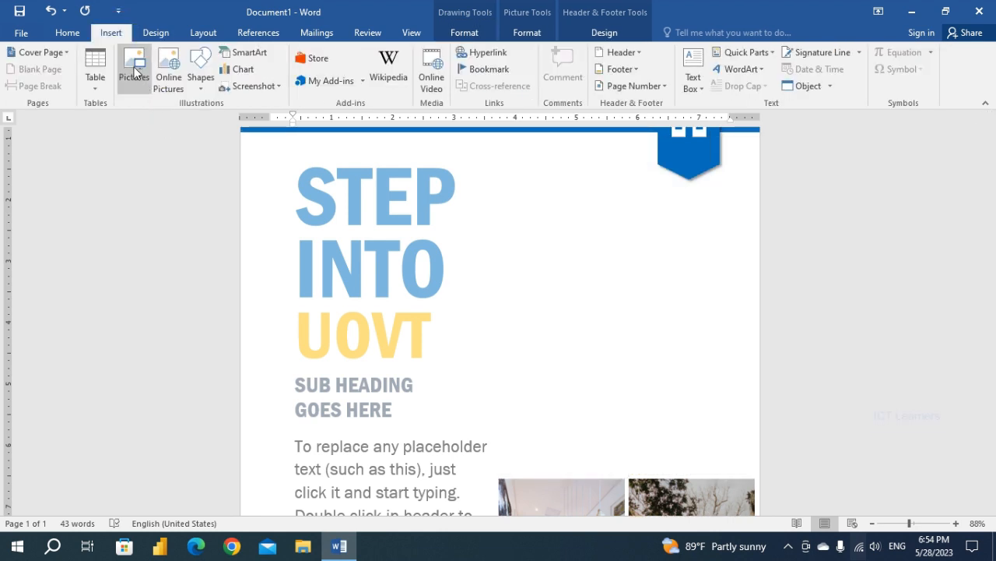
pyautogui.click(134, 70)
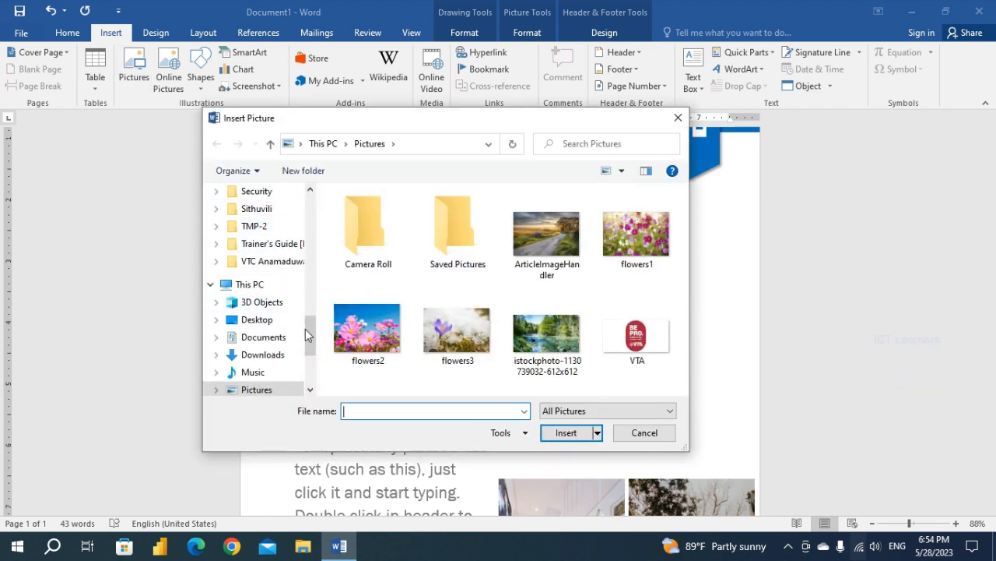
pyautogui.scroll(-1, 310, 330)
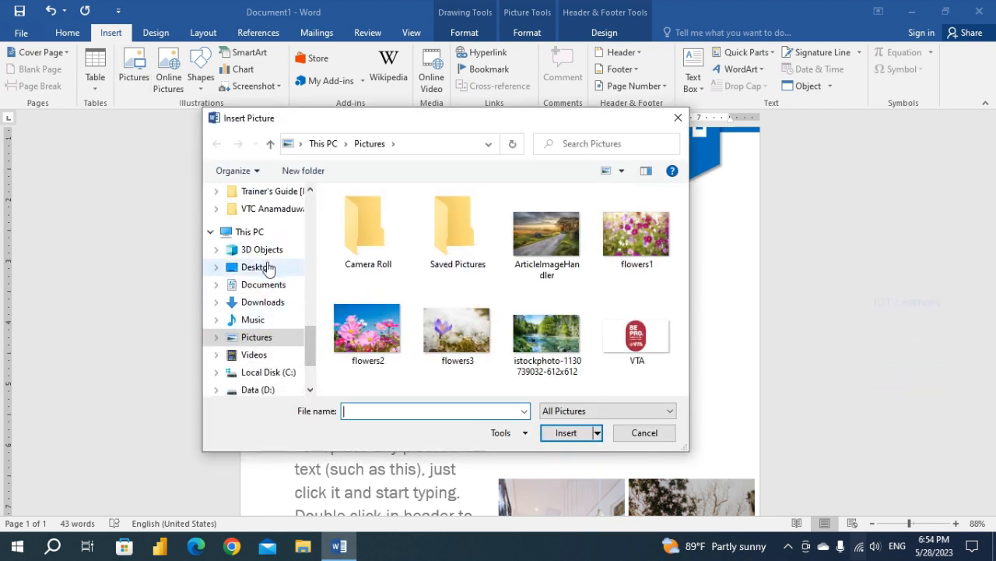
pyautogui.click(267, 267)
pyautogui.doubleClick(387, 218)
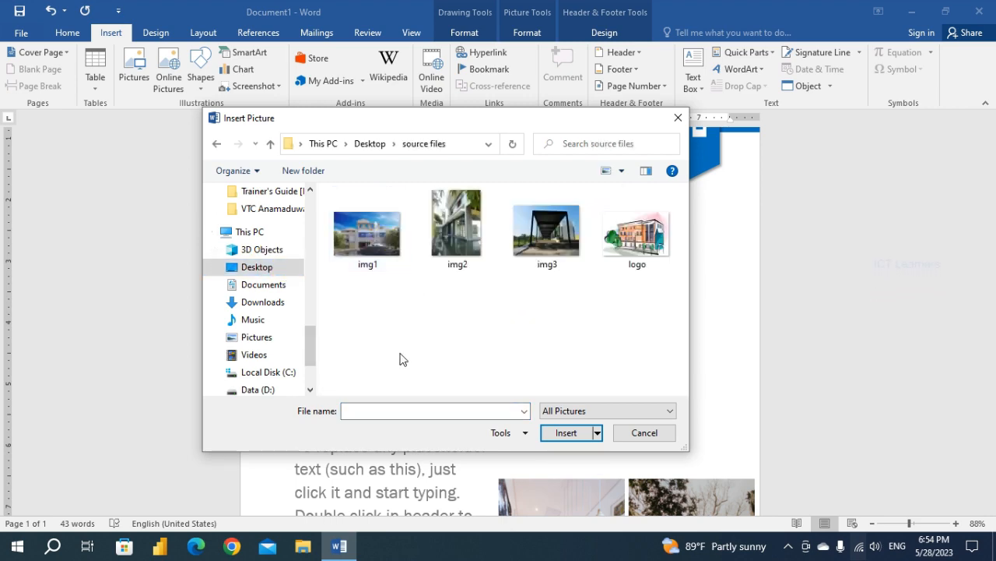
pyautogui.click(374, 241)
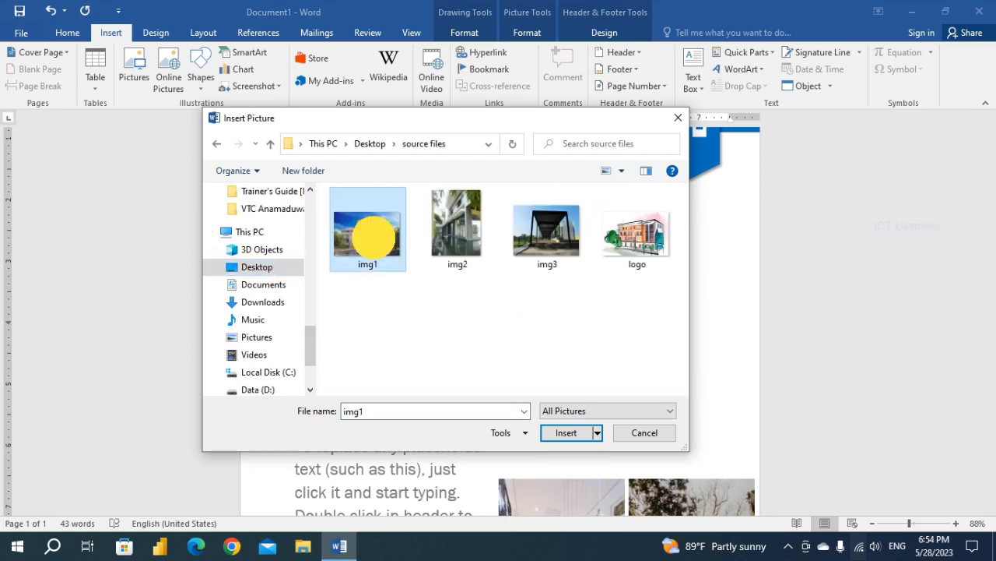
pyautogui.click(562, 433)
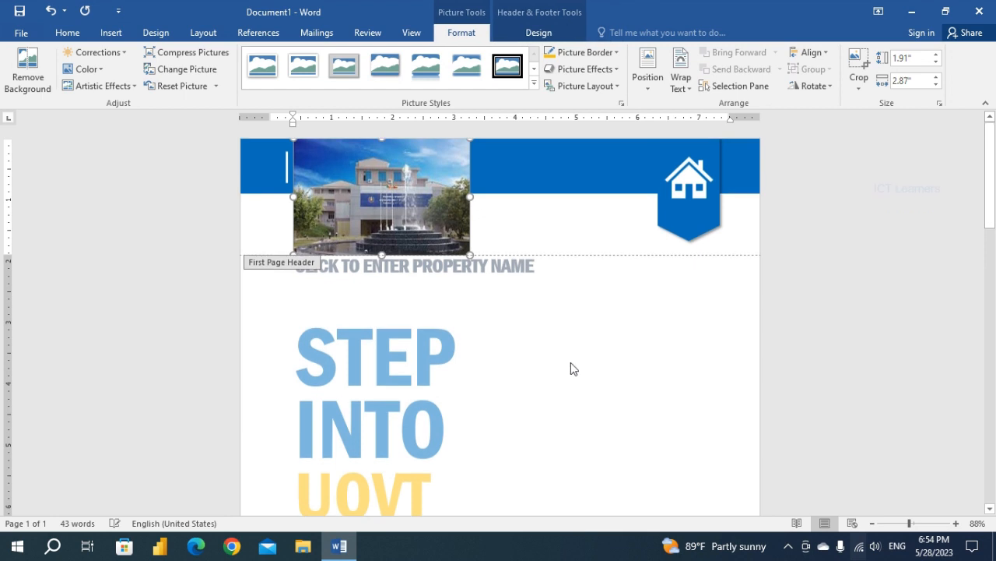
# Set the text wrapping of the inserted img1 picture to Behind Text.
pyautogui.click(419, 209)
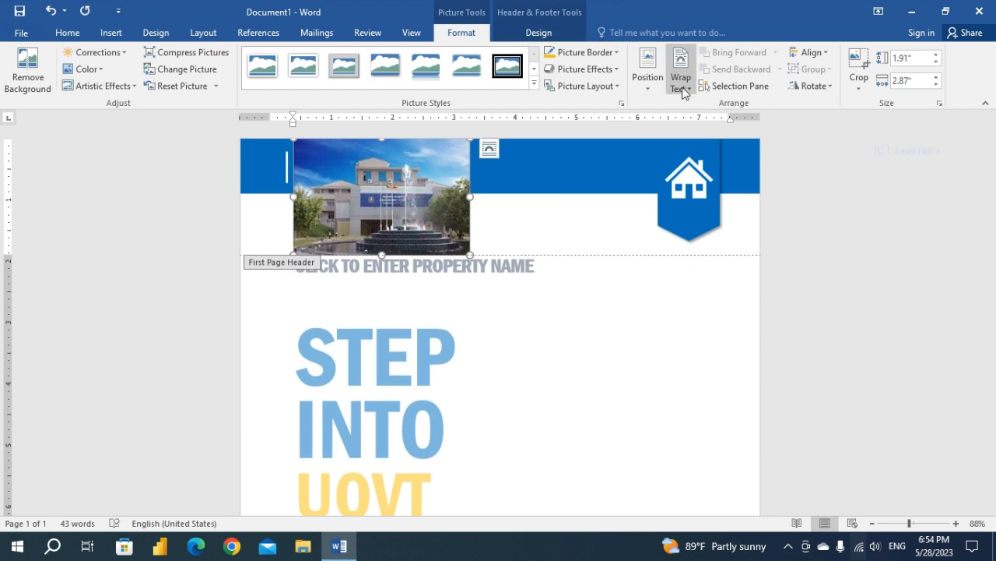
pyautogui.click(681, 81)
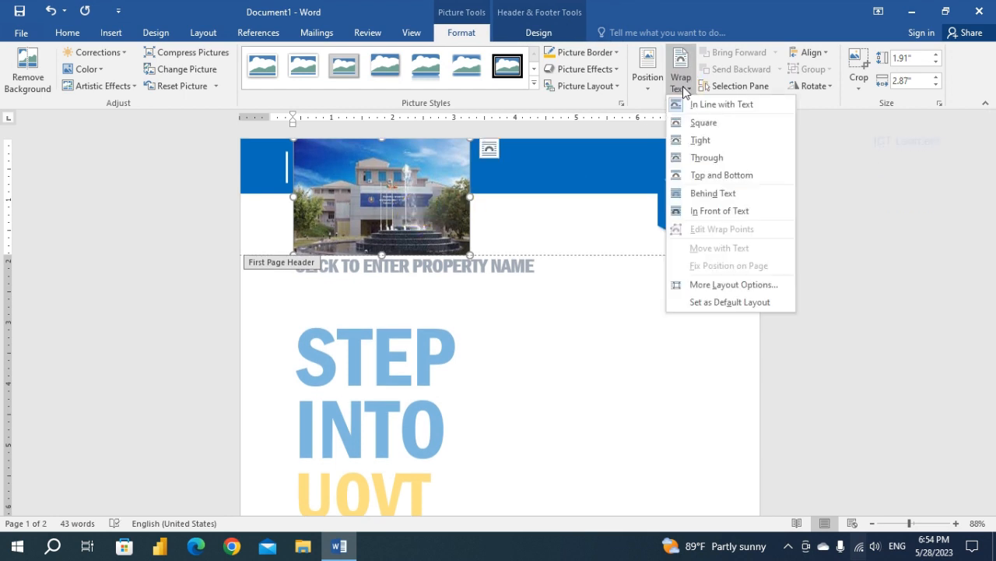
pyautogui.click(710, 194)
# Move the img1 picture into the empty area beside the title and enlarge it to about 3.49" by 5.24".
pyautogui.moveTo(434, 198); pyautogui.dragTo(720, 294)
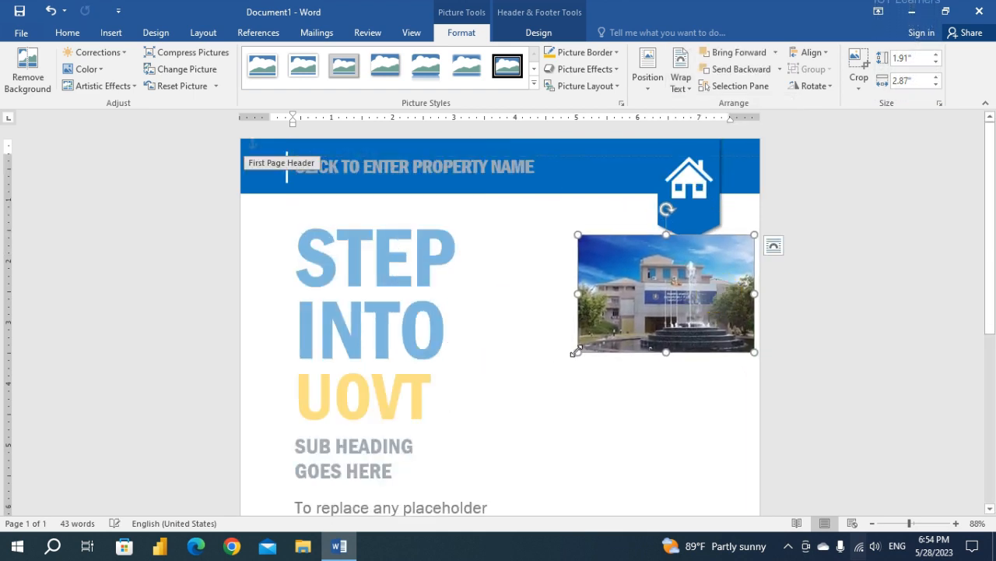
pyautogui.moveTo(578, 352); pyautogui.dragTo(518, 436)
pyautogui.scroll(-3, 521, 433)
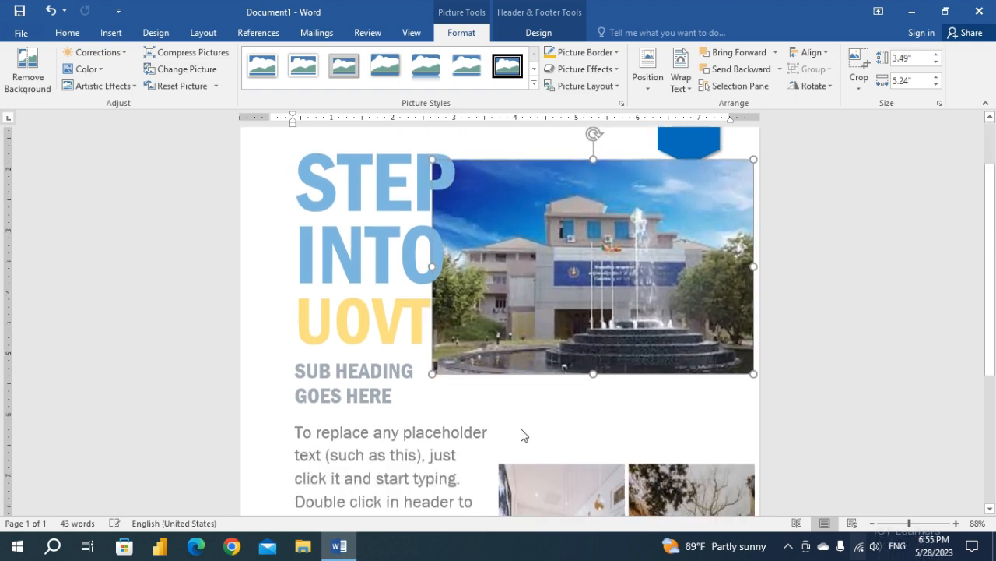
# Enlarge the img1 picture to about 4.87" by 7.32" and crop its left side to about 4.19" wide.
pyautogui.moveTo(433, 359); pyautogui.dragTo(392, 439)
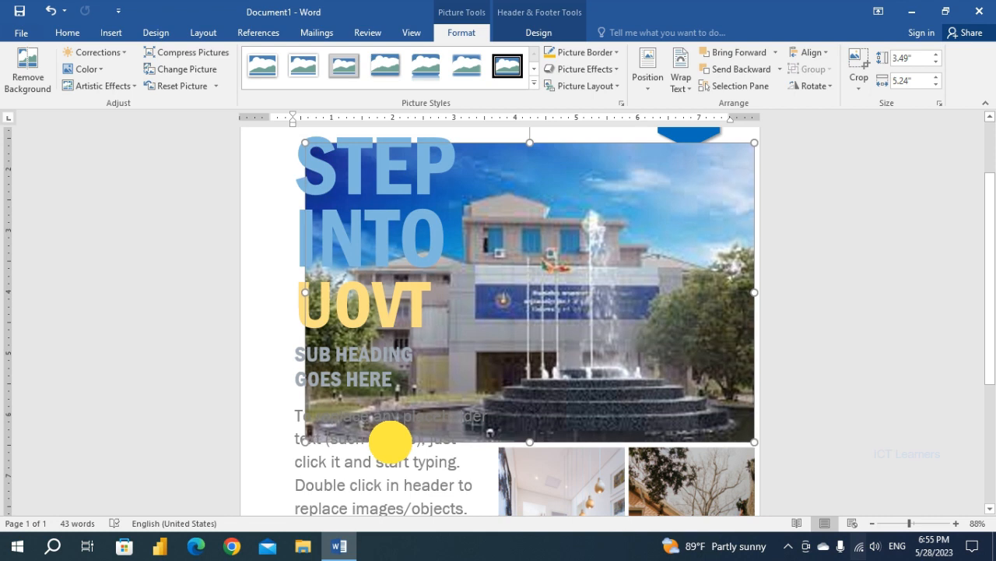
pyautogui.click(856, 63)
pyautogui.moveTo(309, 291); pyautogui.dragTo(496, 312)
pyautogui.click(856, 62)
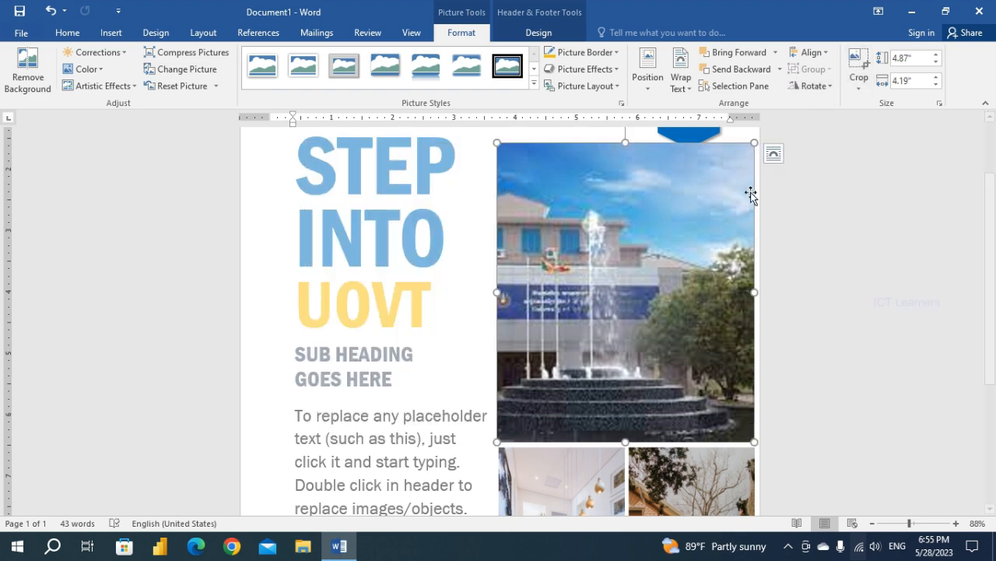
# Deselect the picture and leave header and footer editing to return to the flyer's body text.
pyautogui.scroll(3, 377, 366)
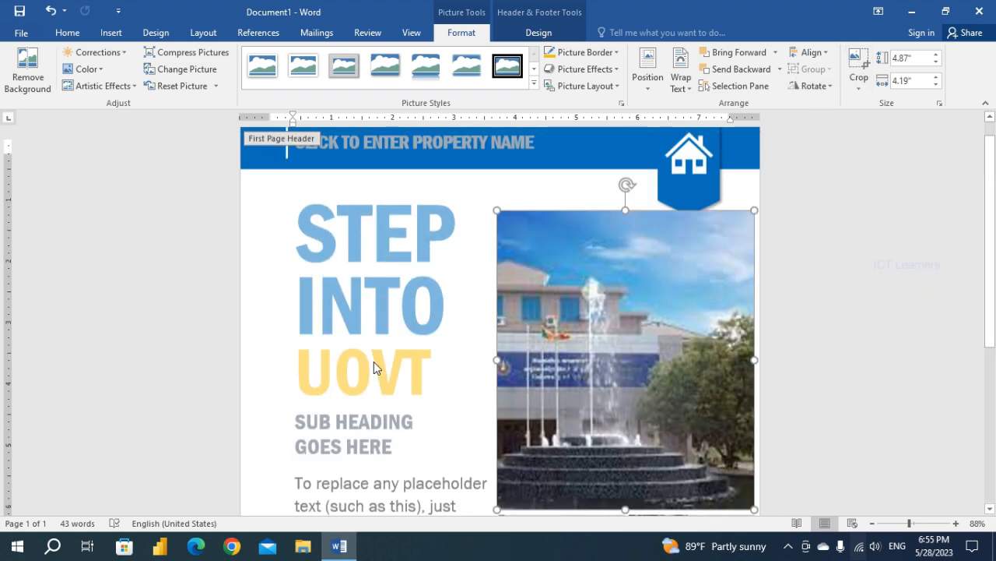
pyautogui.scroll(-10, 376, 367)
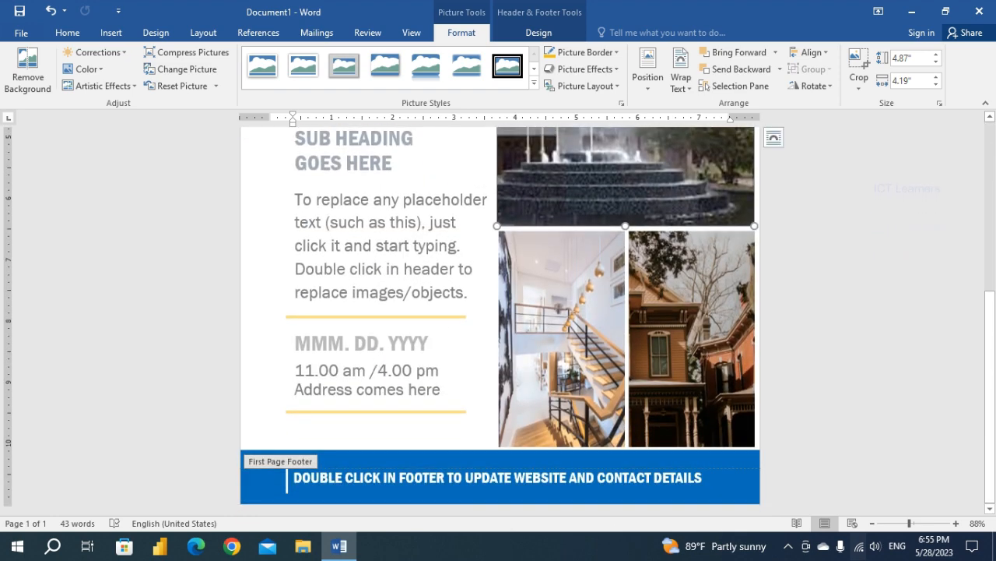
pyautogui.scroll(10, 403, 372)
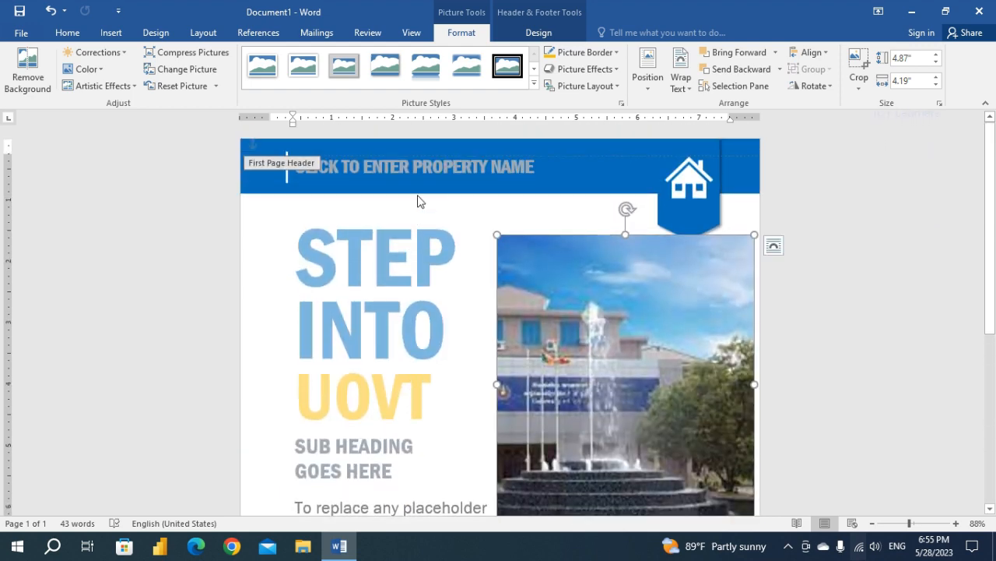
pyautogui.click(394, 353)
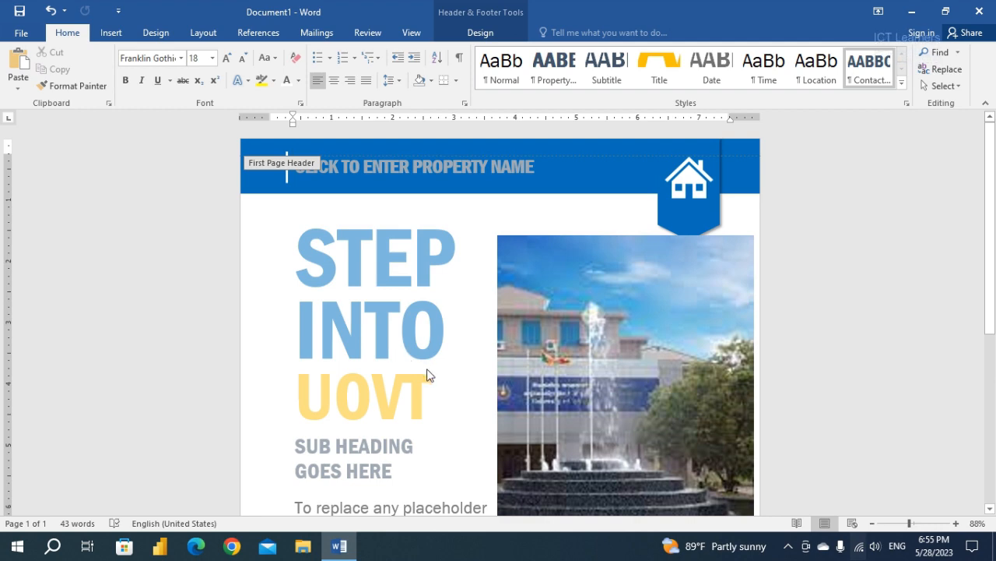
pyautogui.scroll(-5, 427, 375)
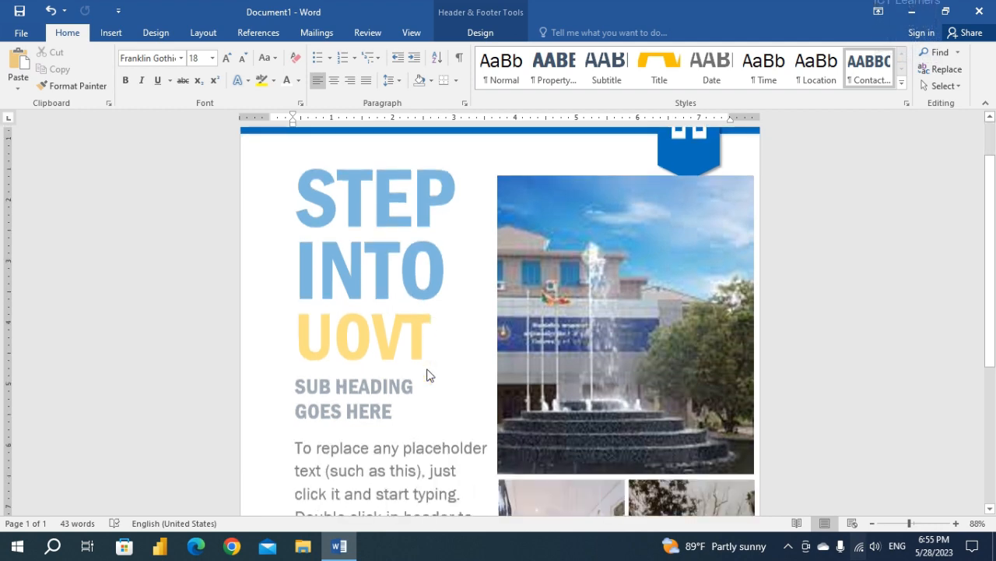
pyautogui.scroll(-3, 426, 374)
pyautogui.scroll(-2, 427, 374)
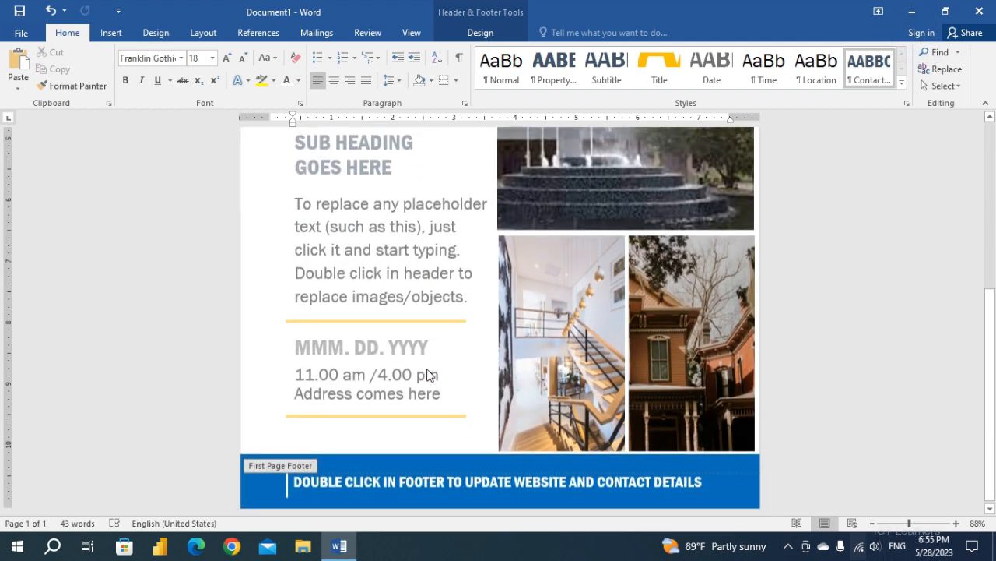
pyautogui.click(382, 318)
pyautogui.scroll(10, 367, 393)
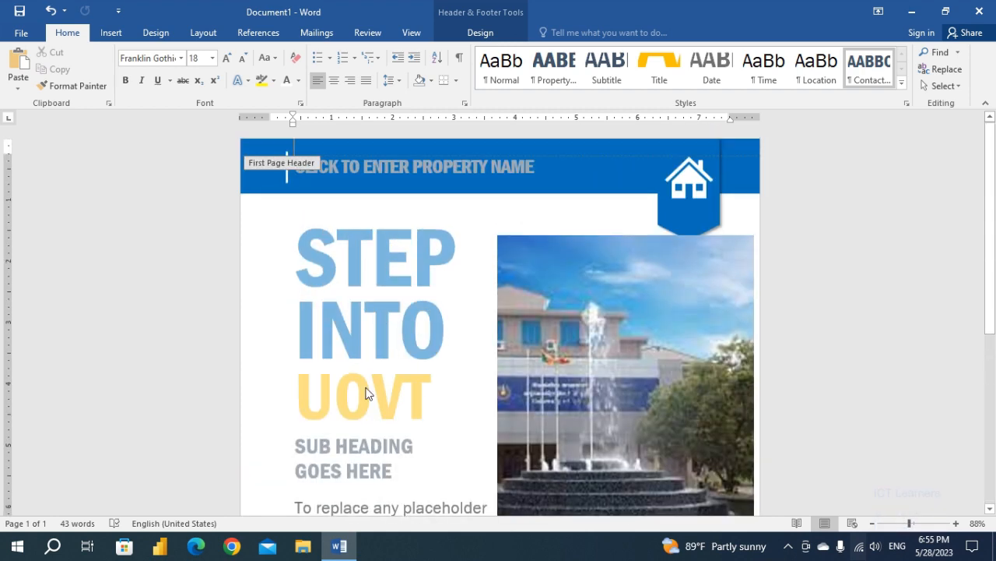
pyautogui.doubleClick(374, 409)
# Shade the thin table cell forming the divider line above the date with the standard Blue color.
pyautogui.scroll(-8, 373, 409)
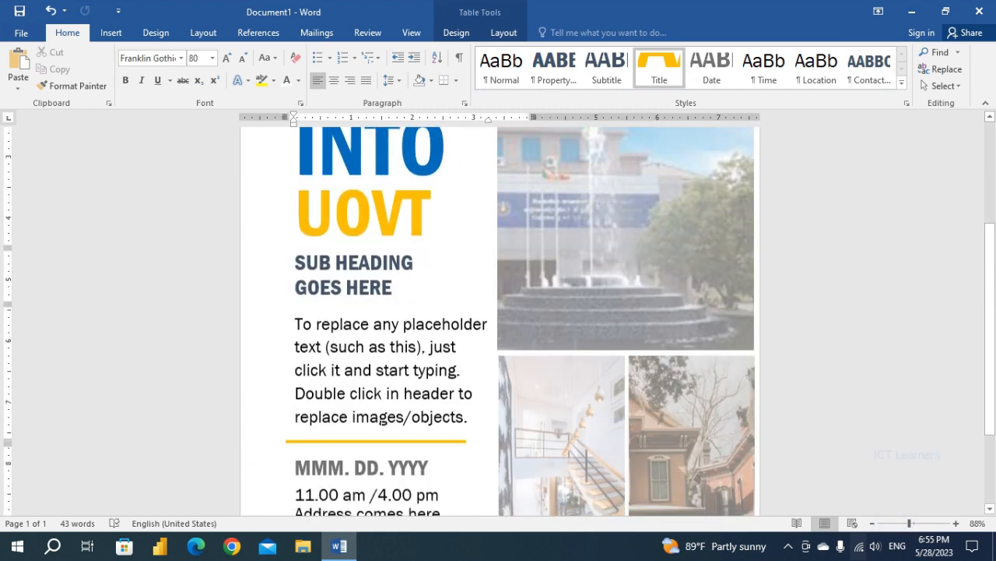
pyautogui.click(371, 372)
pyautogui.click(472, 378)
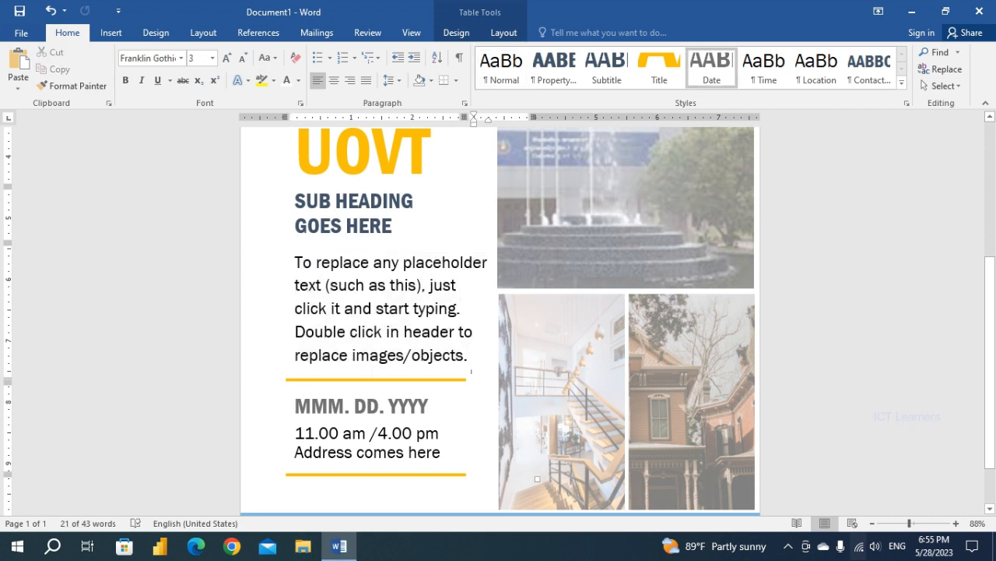
pyautogui.click(389, 405)
pyautogui.click(475, 379)
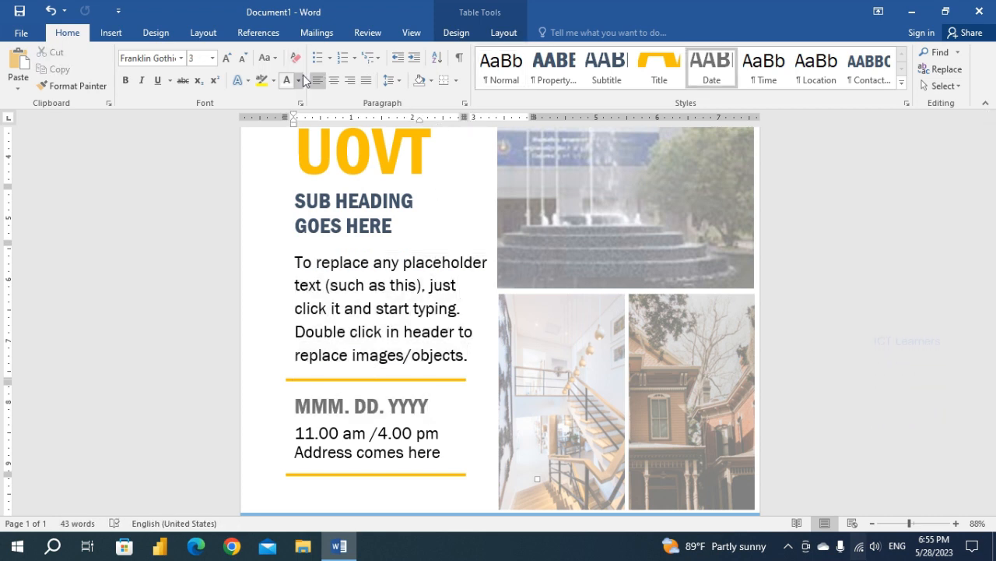
pyautogui.click(461, 35)
pyautogui.click(502, 33)
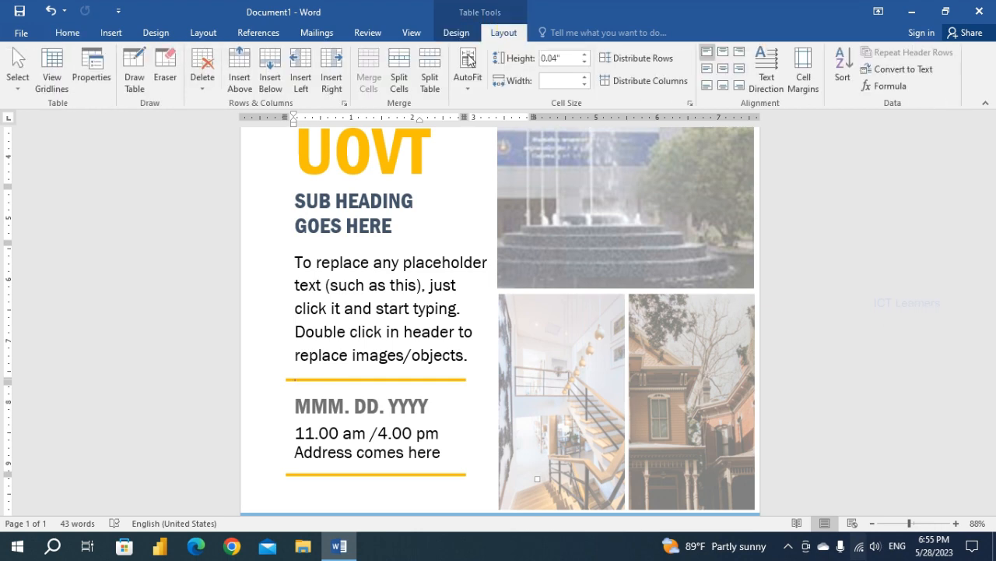
pyautogui.click(457, 39)
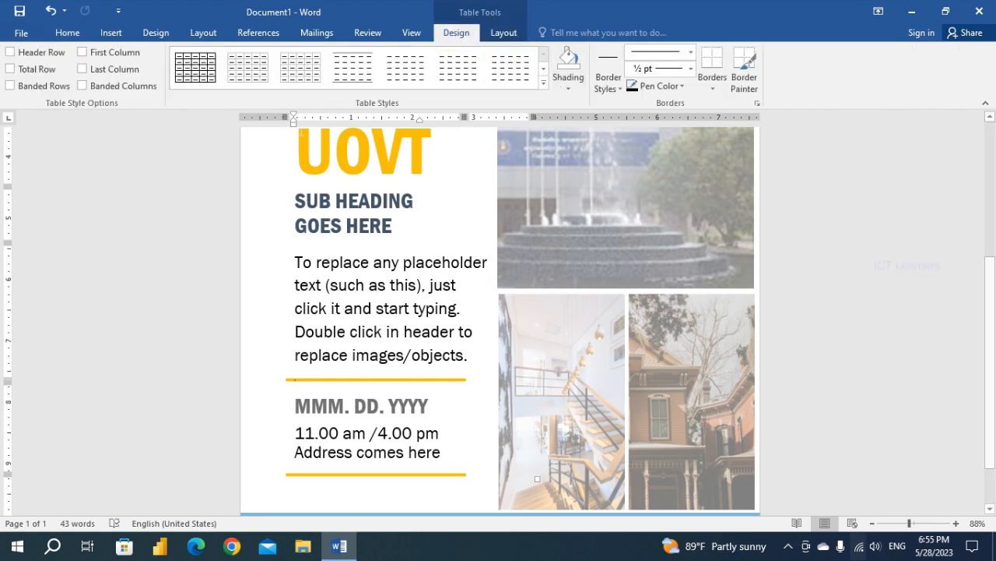
pyautogui.click(564, 86)
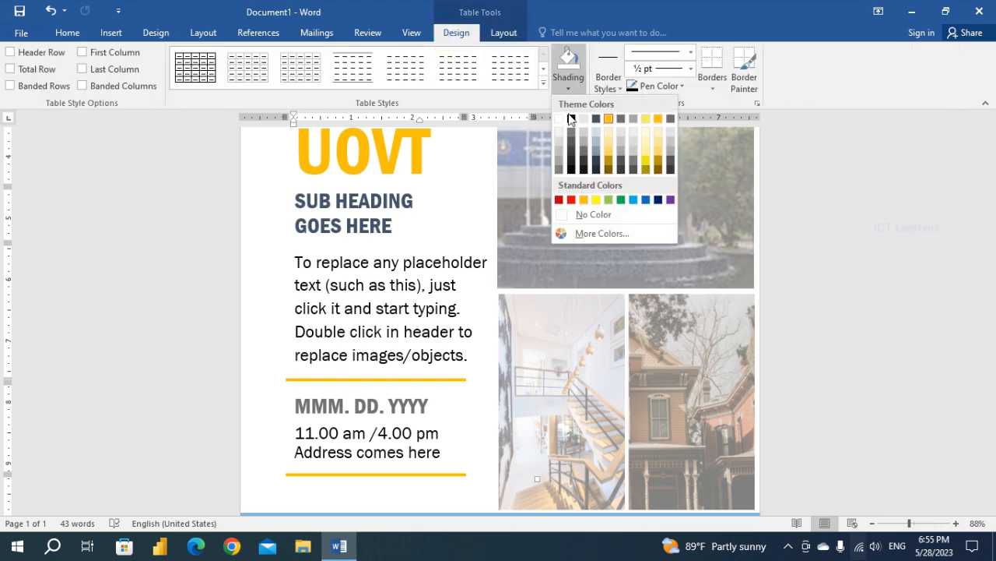
pyautogui.click(646, 201)
# Apply the same blue shading to the divider line below the address.
pyautogui.click(369, 452)
pyautogui.press('Down')
pyautogui.press('Down')
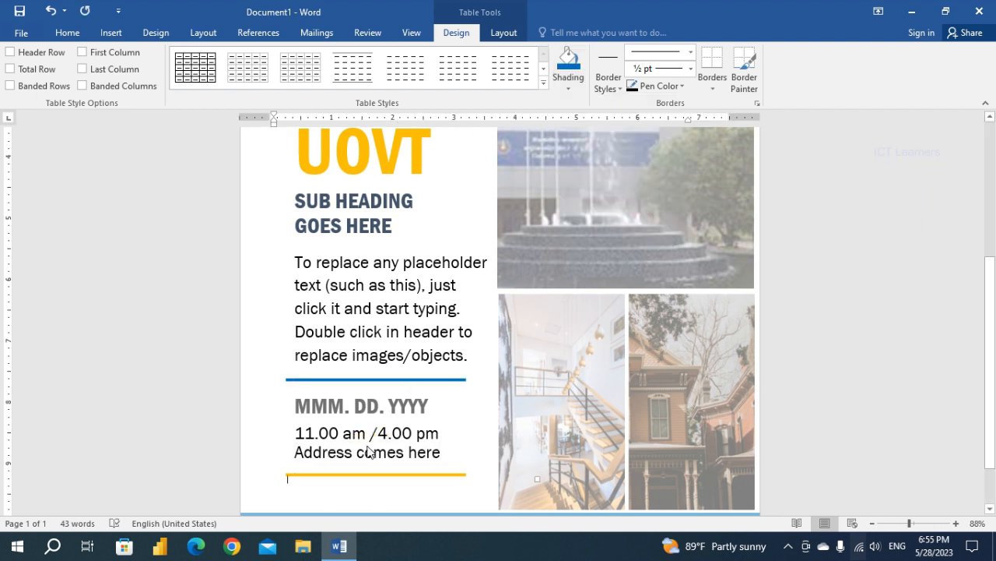
pyautogui.press('Up')
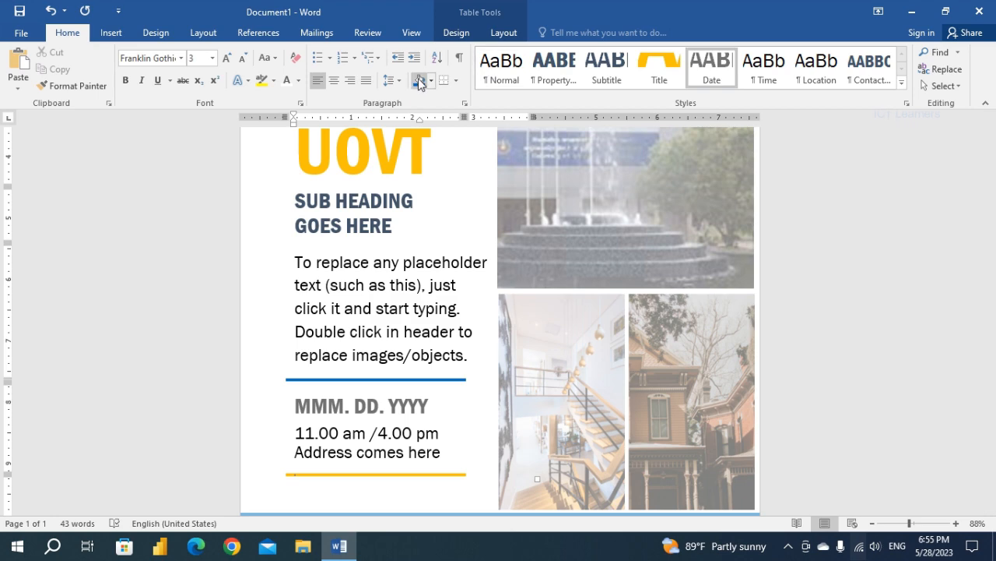
pyautogui.click(385, 311)
# Set the font color of the title word UOVT to the standard Dark Blue.
pyautogui.scroll(2, 386, 319)
pyautogui.scroll(3, 385, 319)
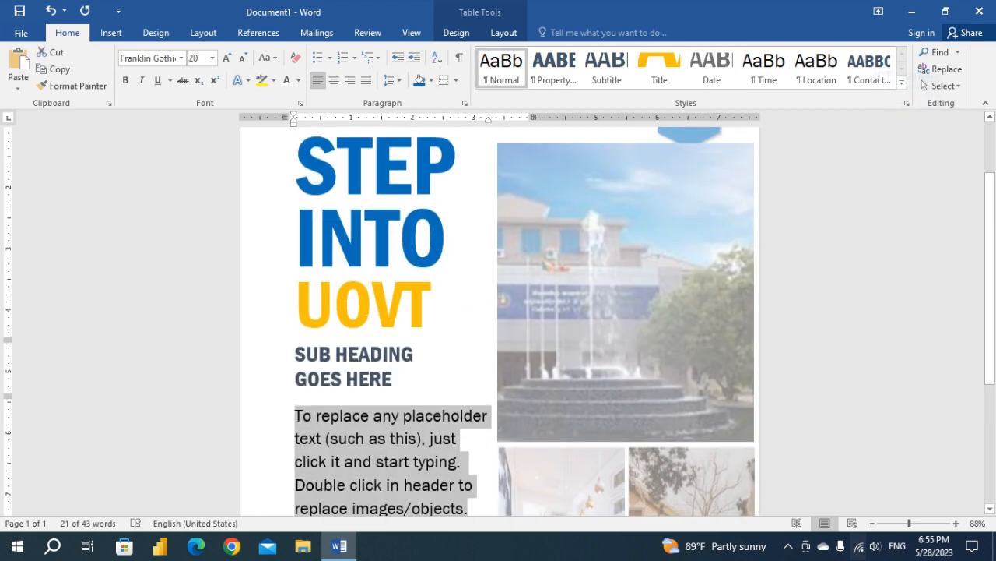
pyautogui.moveTo(310, 307); pyautogui.dragTo(424, 307)
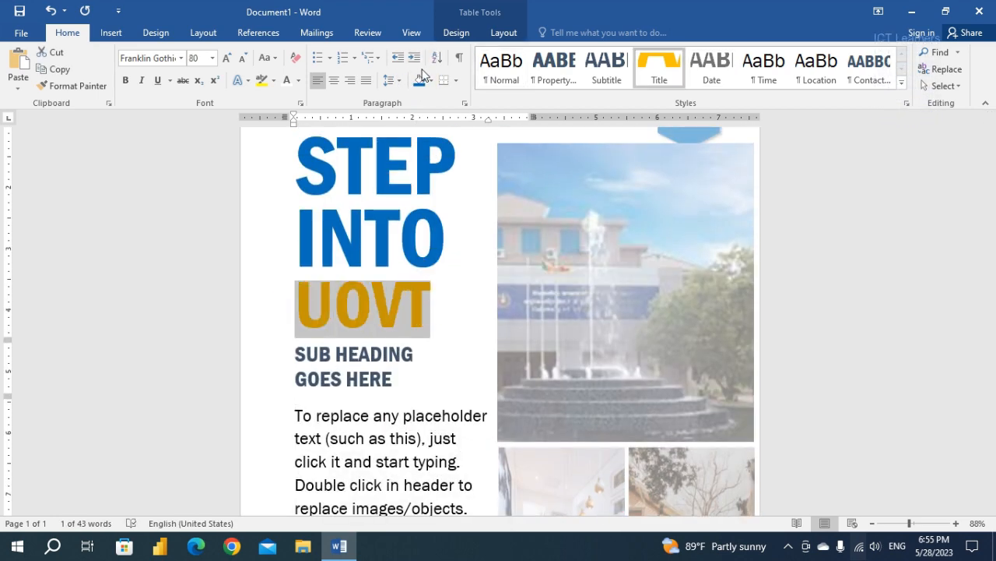
pyautogui.click(300, 81)
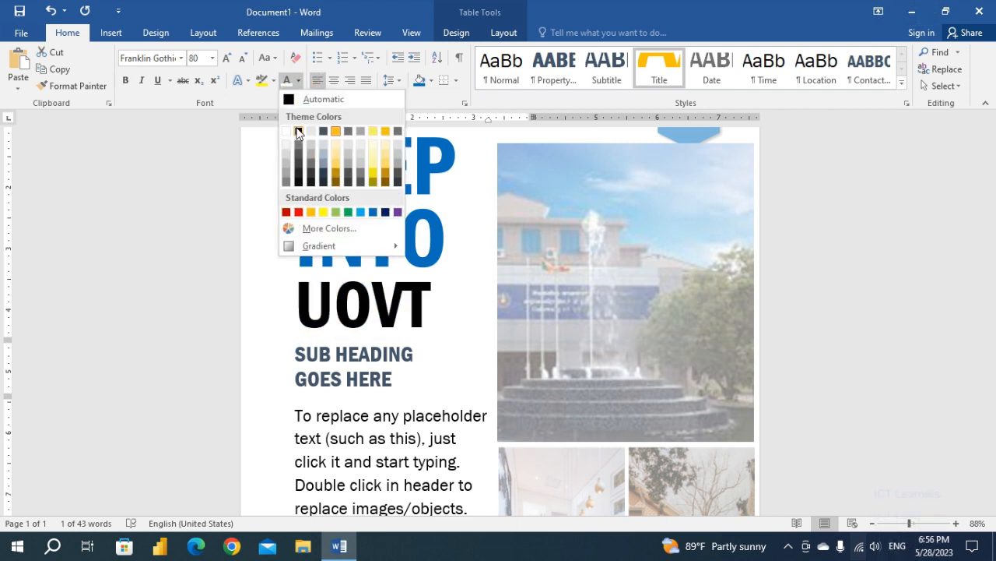
pyautogui.click(386, 211)
pyautogui.click(453, 314)
pyautogui.scroll(3, 453, 315)
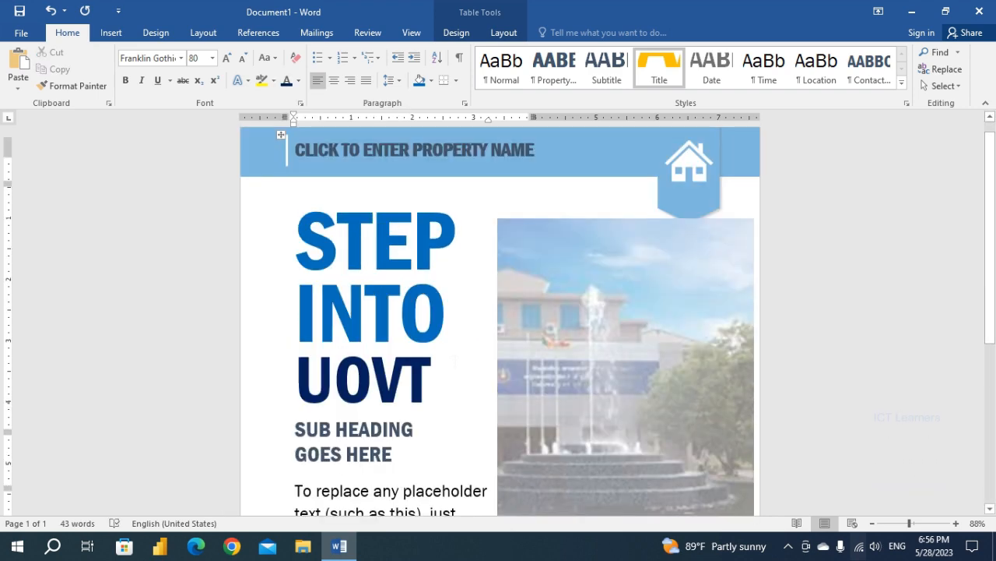
pyautogui.scroll(-4, 501, 321)
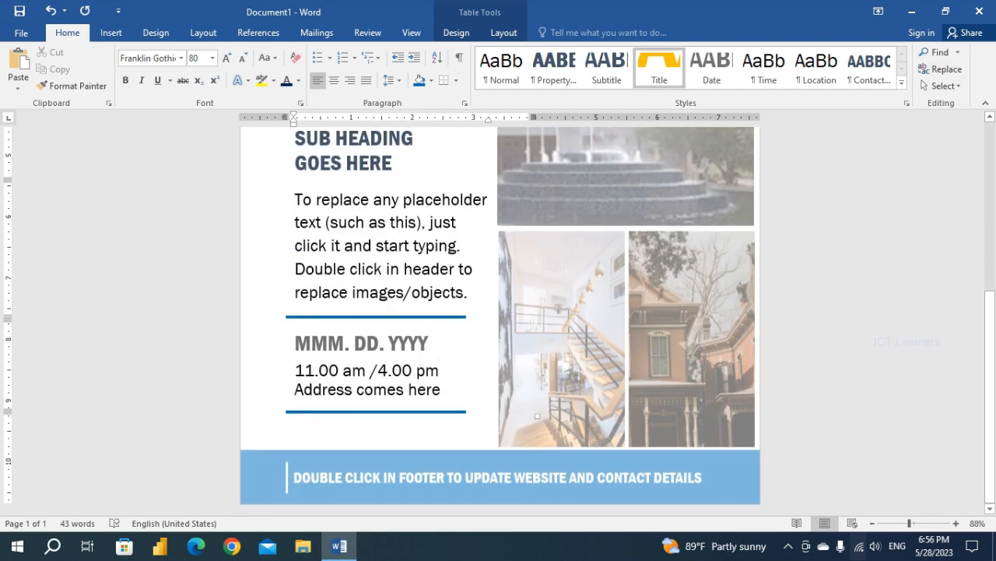
pyautogui.scroll(4, 425, 317)
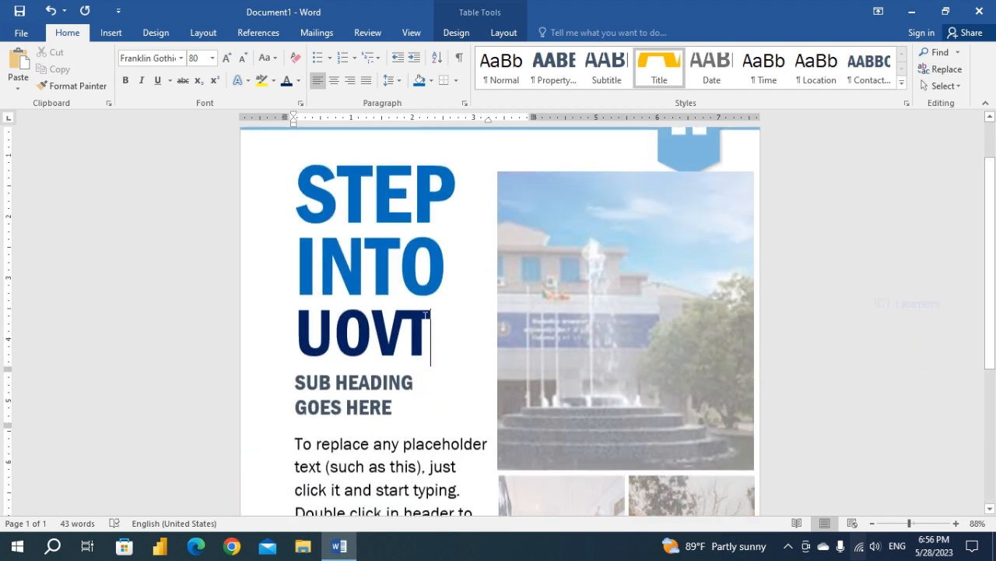
pyautogui.scroll(-2, 500, 321)
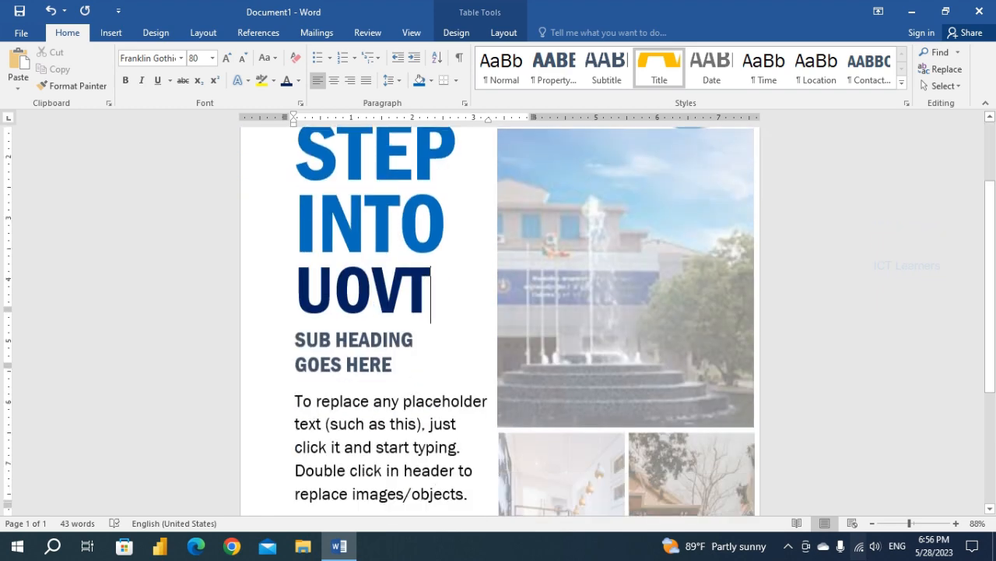
pyautogui.scroll(2, 501, 321)
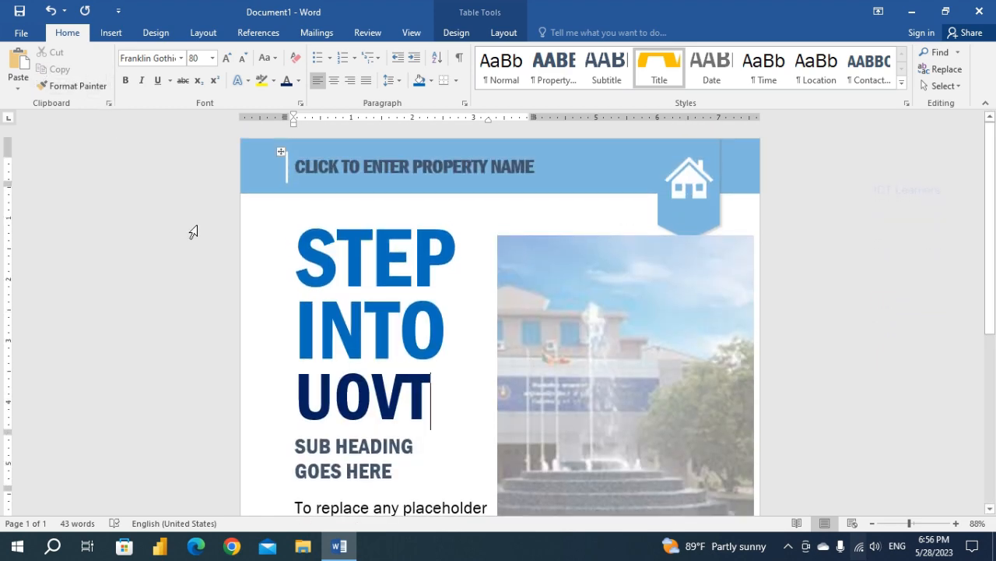
# Start saving the document to the Desktop folder and move the Save As dialog into clear view.
pyautogui.click(23, 35)
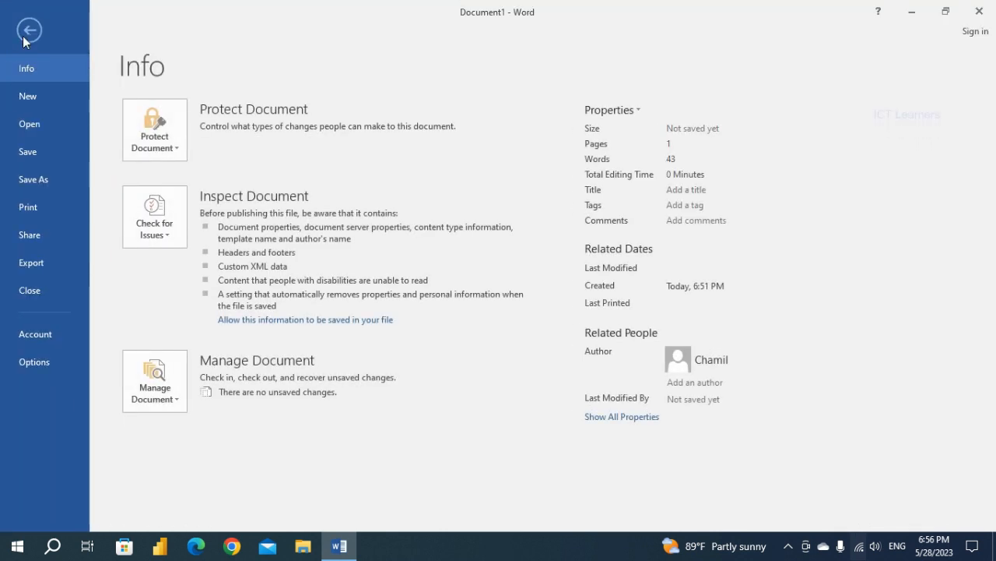
pyautogui.click(46, 156)
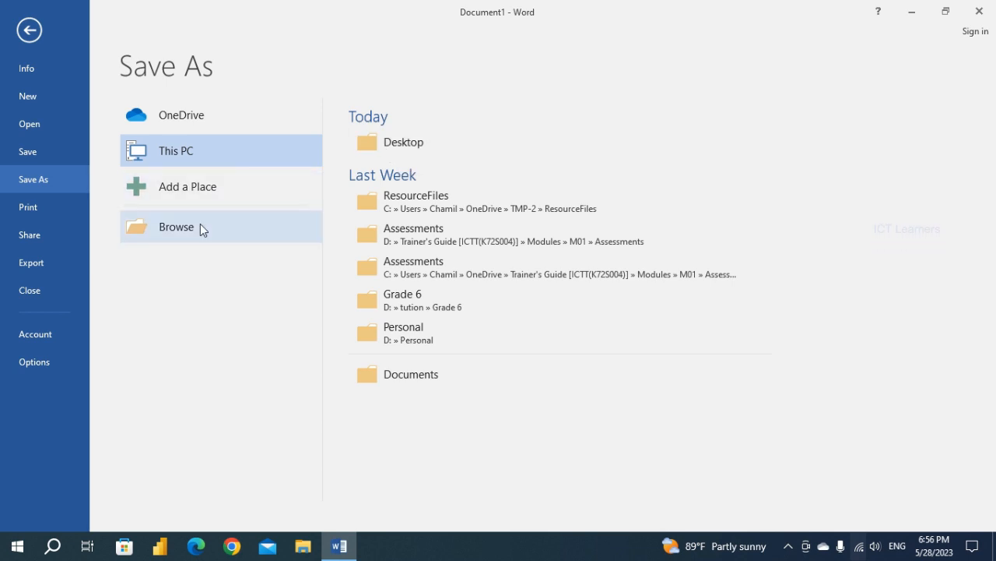
pyautogui.click(425, 148)
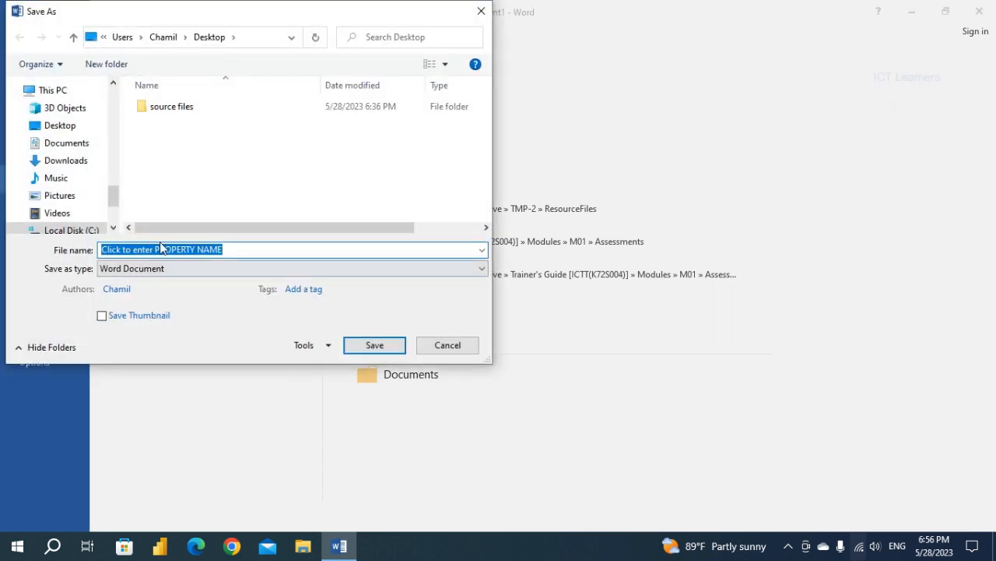
pyautogui.moveTo(218, 19); pyautogui.dragTo(366, 49)
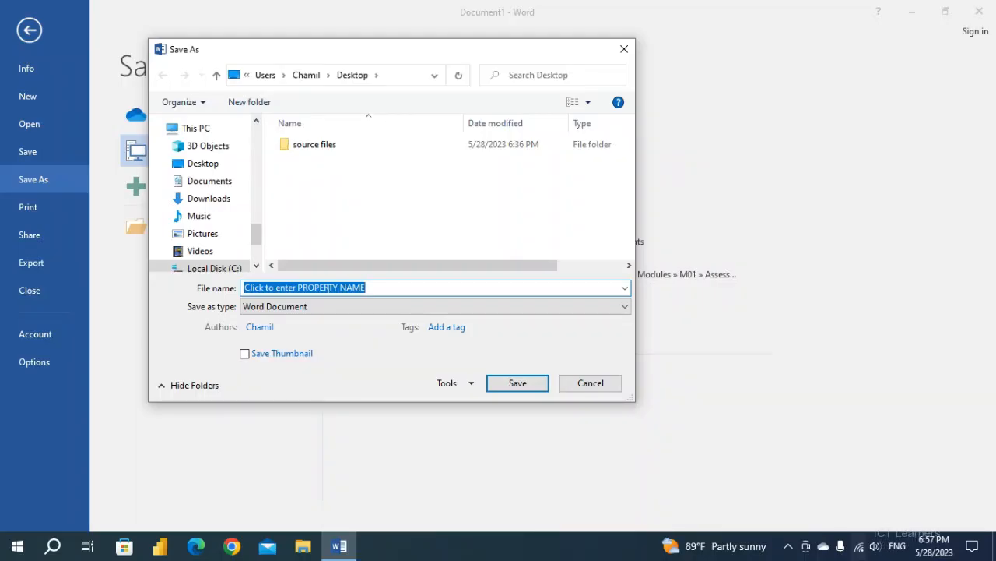
# Name the file UoVT Flyer and save it as a Word Document on the Desktop.
pyautogui.write('uOvt')
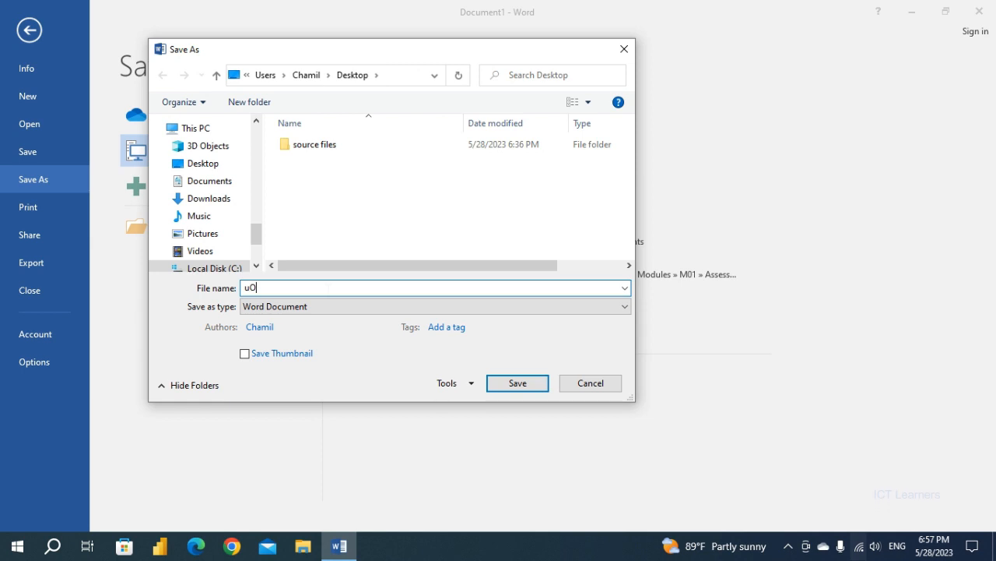
pyautogui.press('BackSpace')
pyautogui.press('BackSpace')
pyautogui.press('BackSpace')
pyautogui.press('BackSpace')
pyautogui.write('Uovt')
pyautogui.press('BackSpace')
pyautogui.press('BackSpace')
pyautogui.write('VT Flyer')
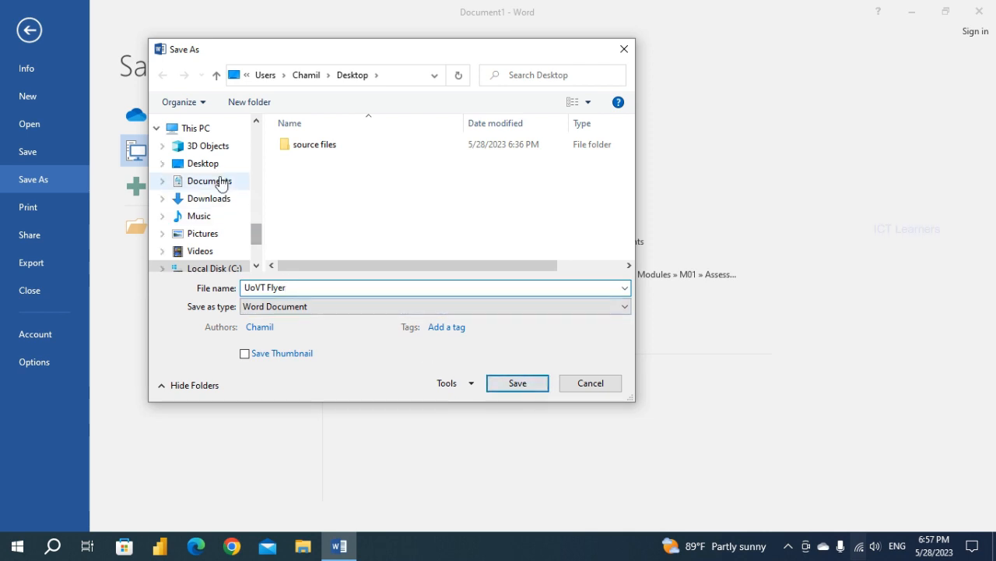
pyautogui.click(202, 163)
pyautogui.click(303, 288)
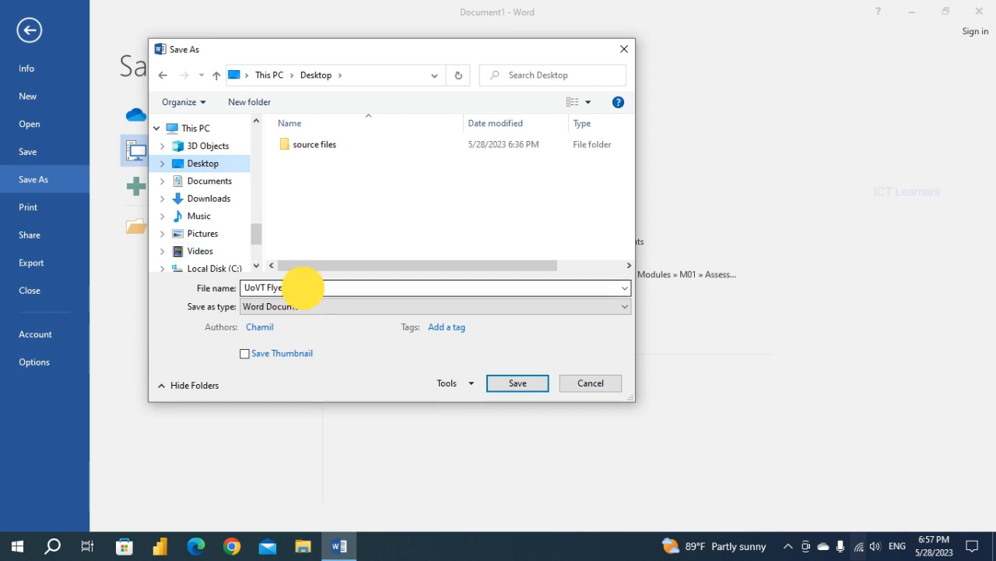
pyautogui.click(519, 383)
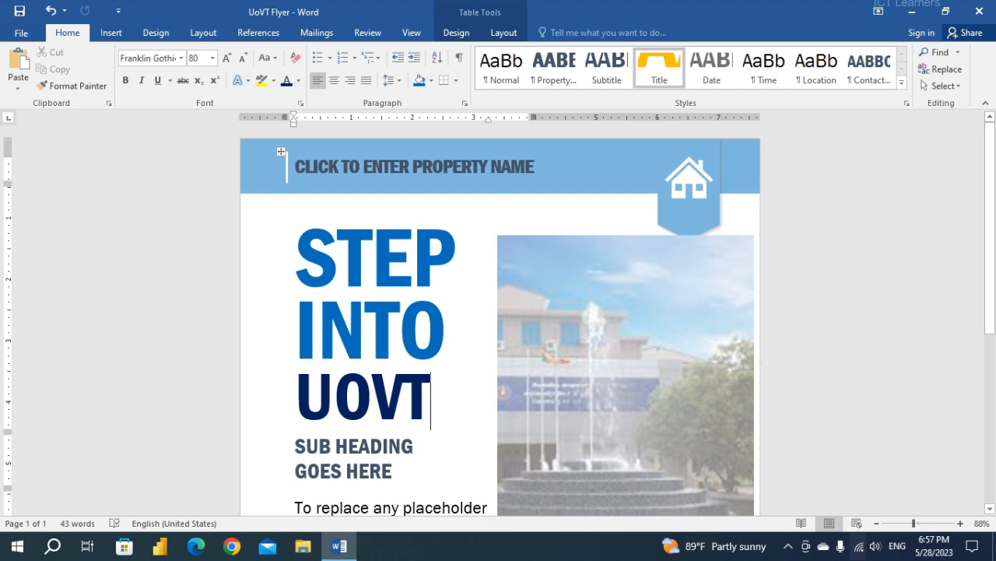
# Browse the template gallery for new documents and return to the flyer without creating one.
pyautogui.click(26, 37)
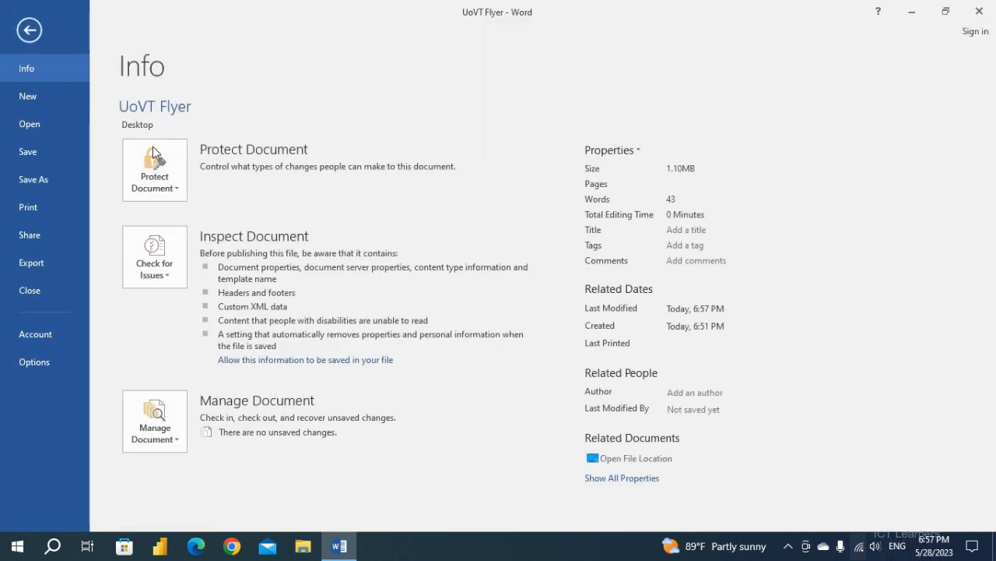
pyautogui.click(55, 96)
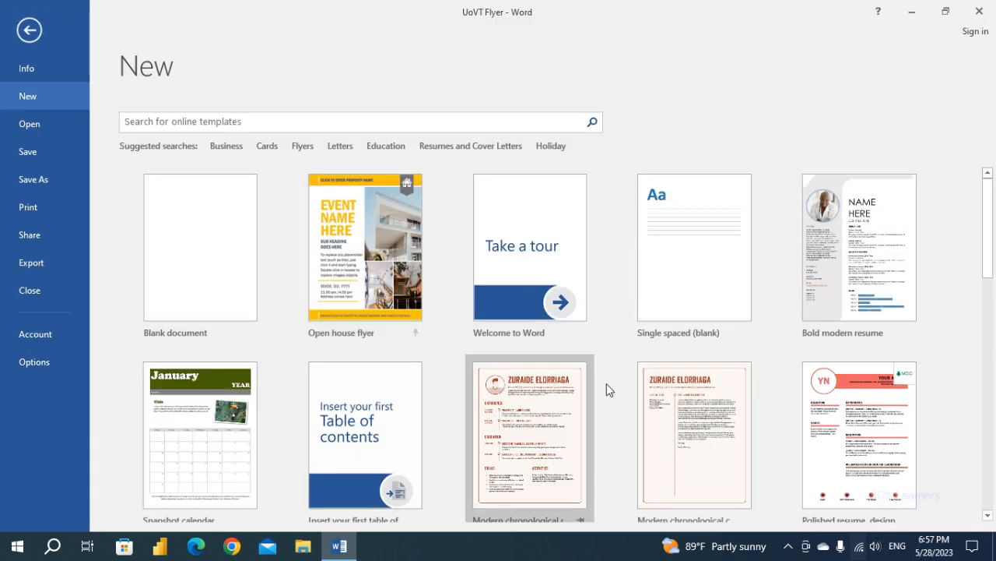
pyautogui.scroll(-3, 560, 381)
pyautogui.scroll(-5, 364, 376)
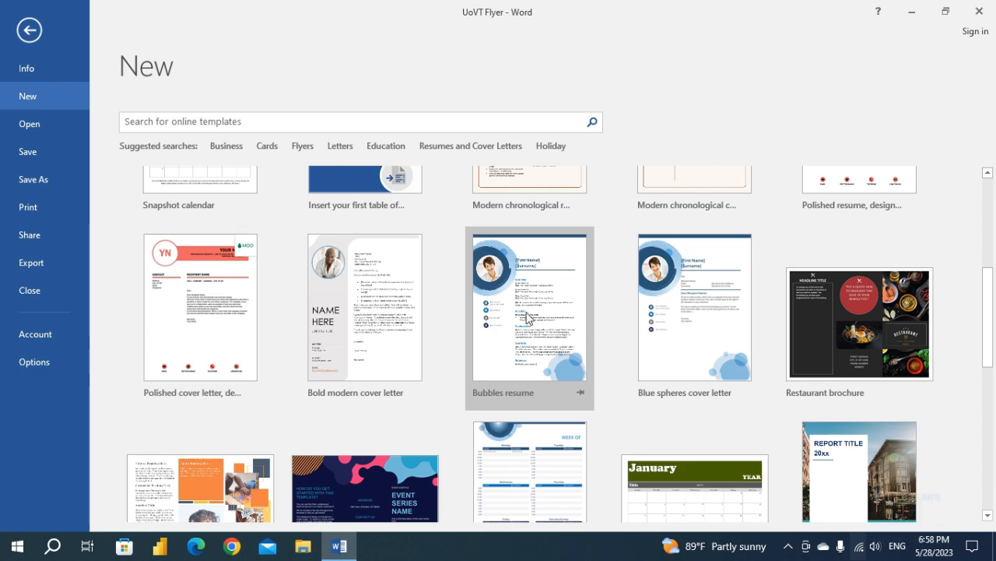
pyautogui.scroll(3, 527, 315)
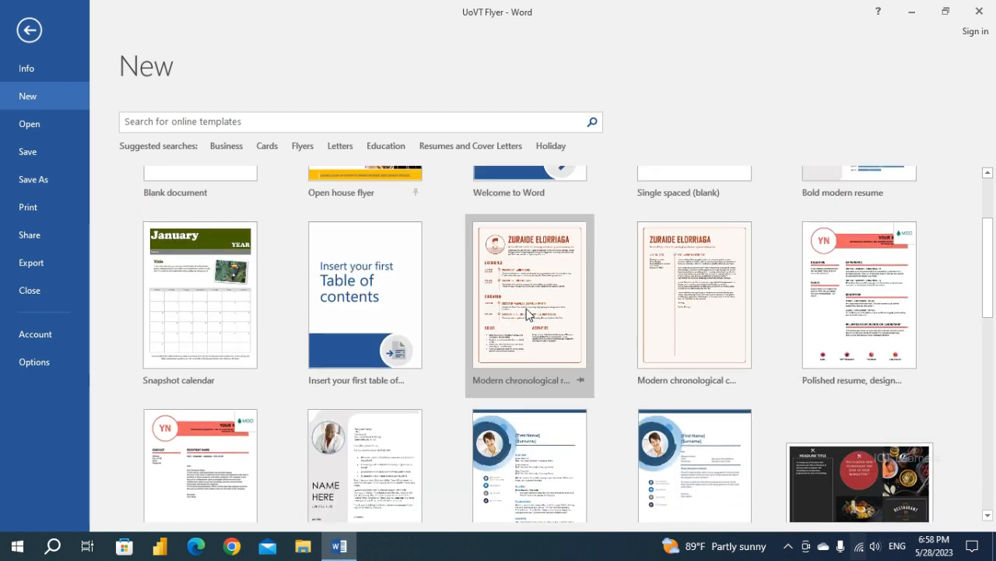
pyautogui.scroll(1, 526, 311)
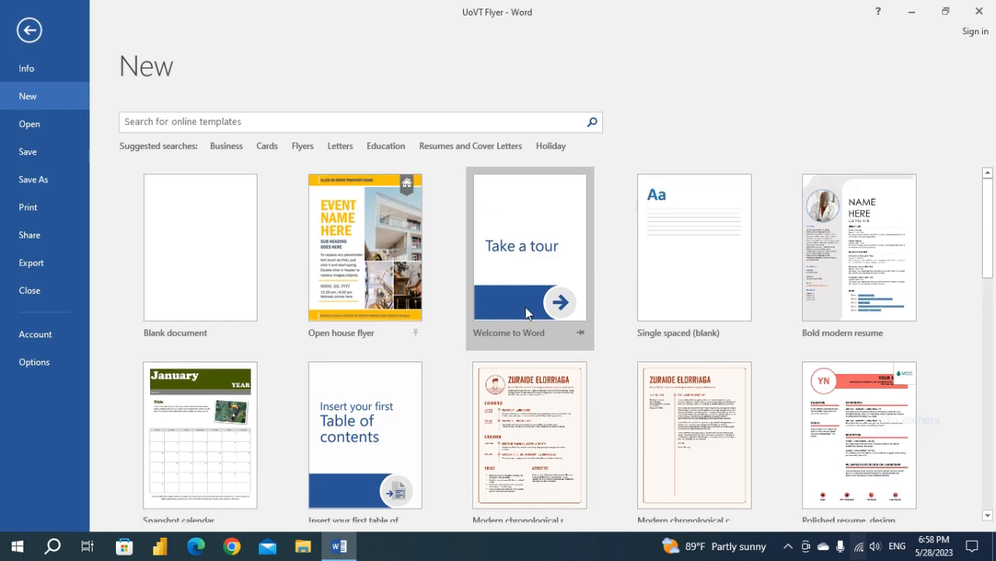
pyautogui.press('Escape')
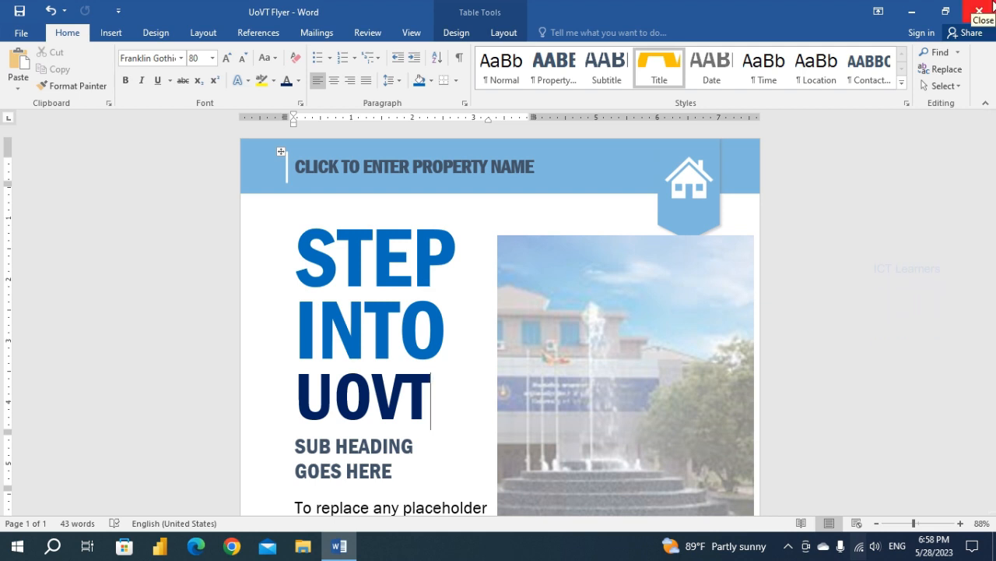
# Check the saved UoVT Flyer from header to footer and close the document.
pyautogui.scroll(-5, 431, 340)
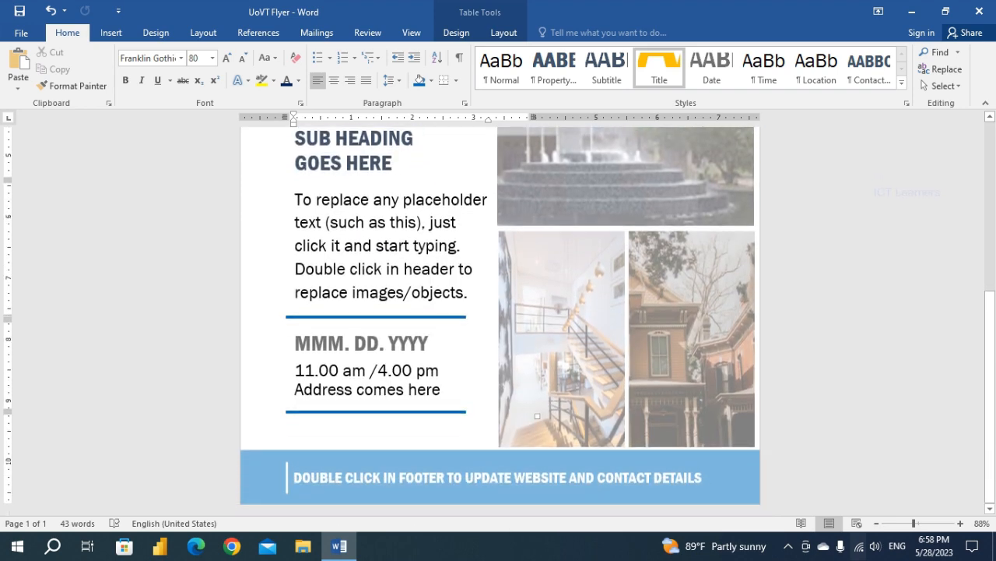
pyautogui.scroll(6, 430, 340)
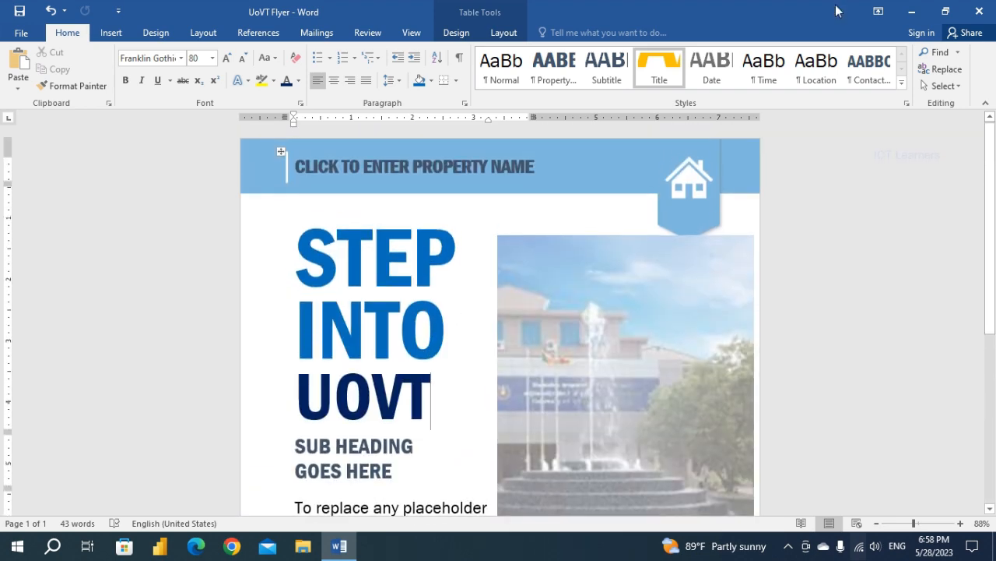
pyautogui.click(979, 11)
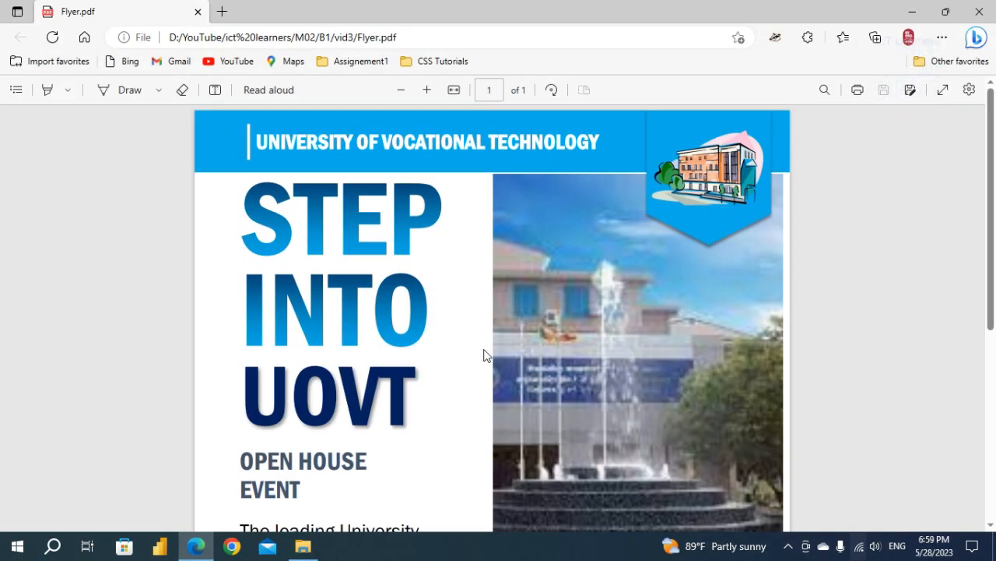
# Examine the sample flyer in Flyer.pdf, covering its header, title, description paragraph, event details, pictures and footer, with the description paragraph selected.
pyautogui.keyDown('ctrl'); pyautogui.scroll(-3, 484, 355); pyautogui.keyUp('ctrl')
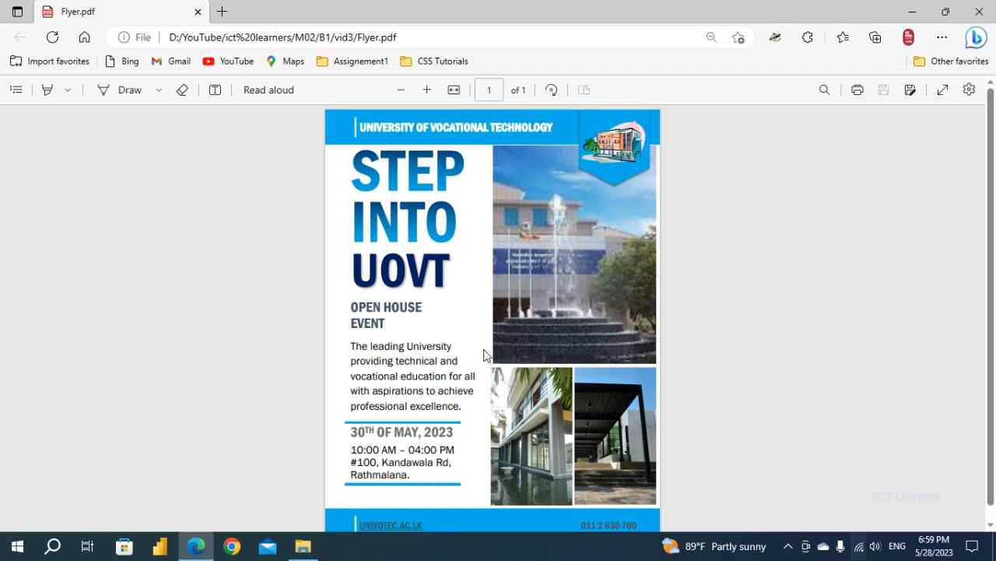
pyautogui.scroll(-1, 483, 355)
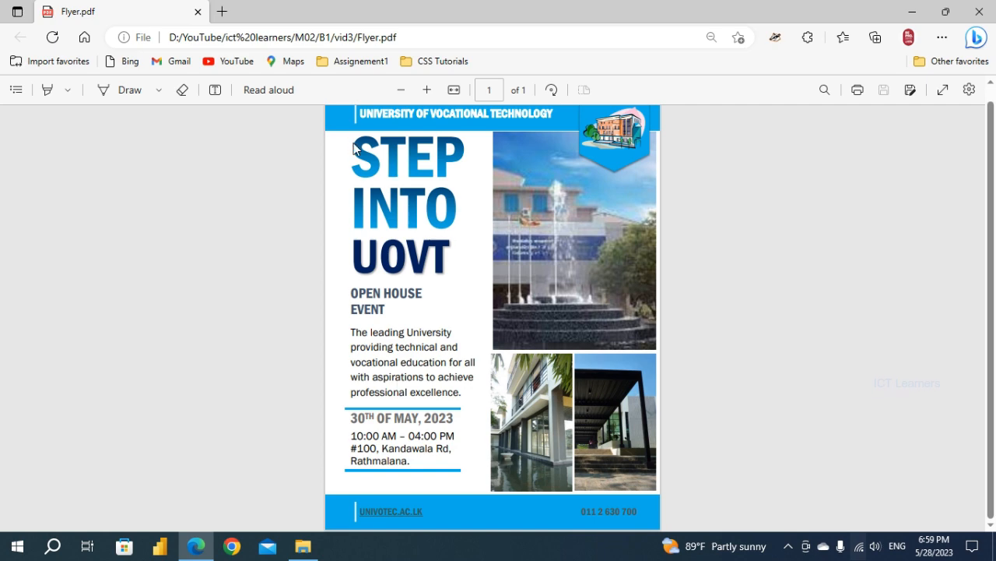
pyautogui.keyDown('ctrl'); pyautogui.scroll(5, 370, 169); pyautogui.keyUp('ctrl')
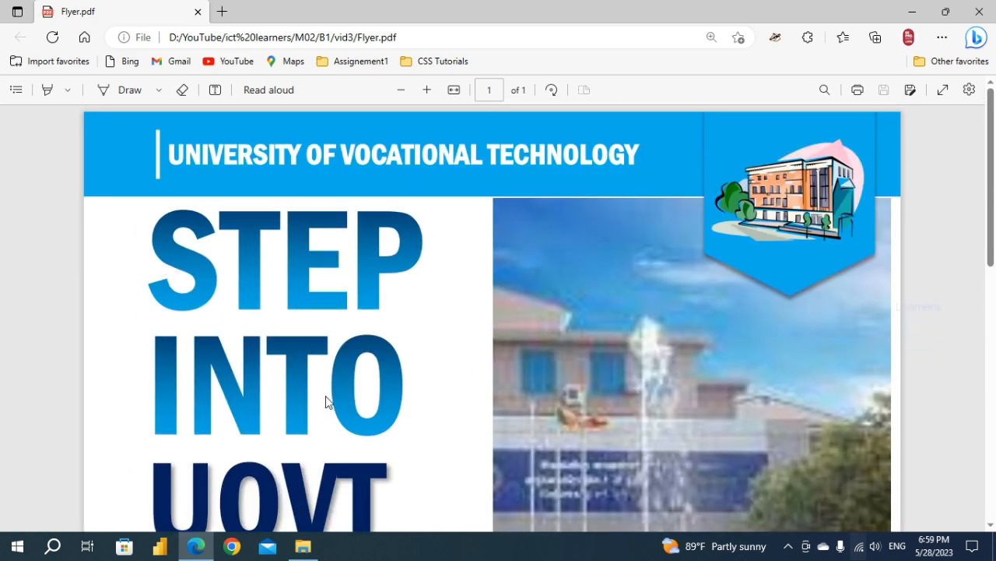
pyautogui.scroll(-2, 327, 402)
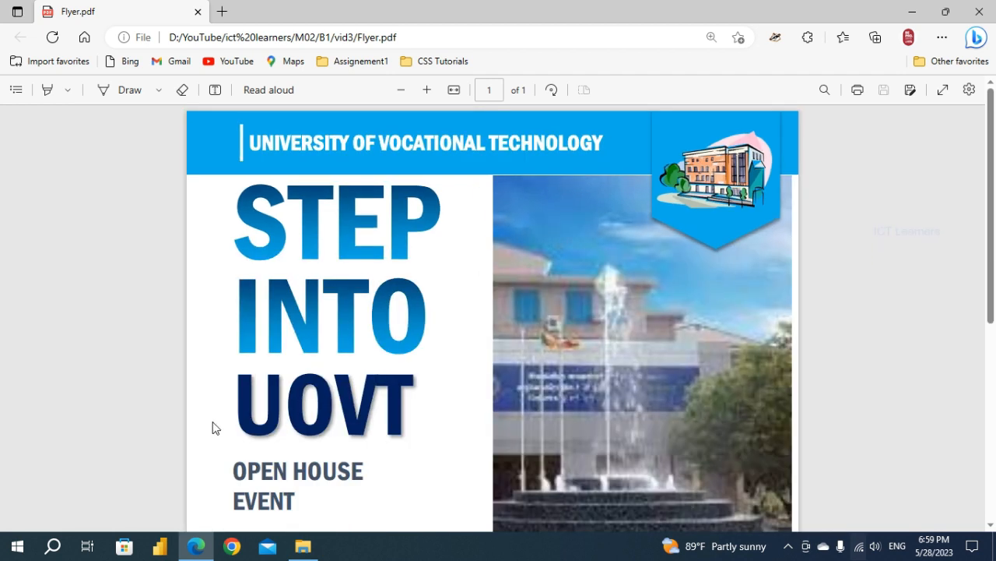
pyautogui.scroll(-3, 396, 421)
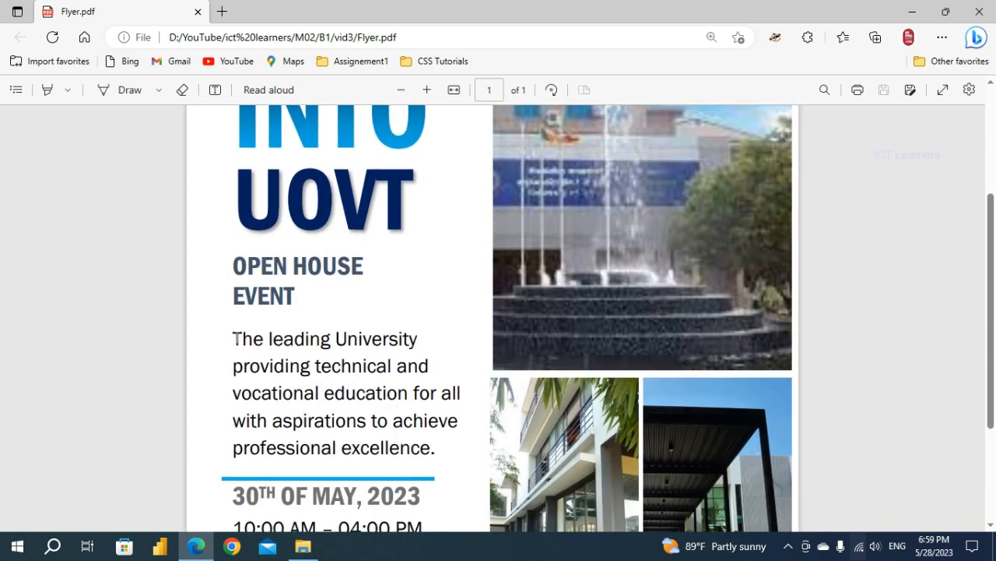
pyautogui.moveTo(234, 338); pyautogui.dragTo(436, 448)
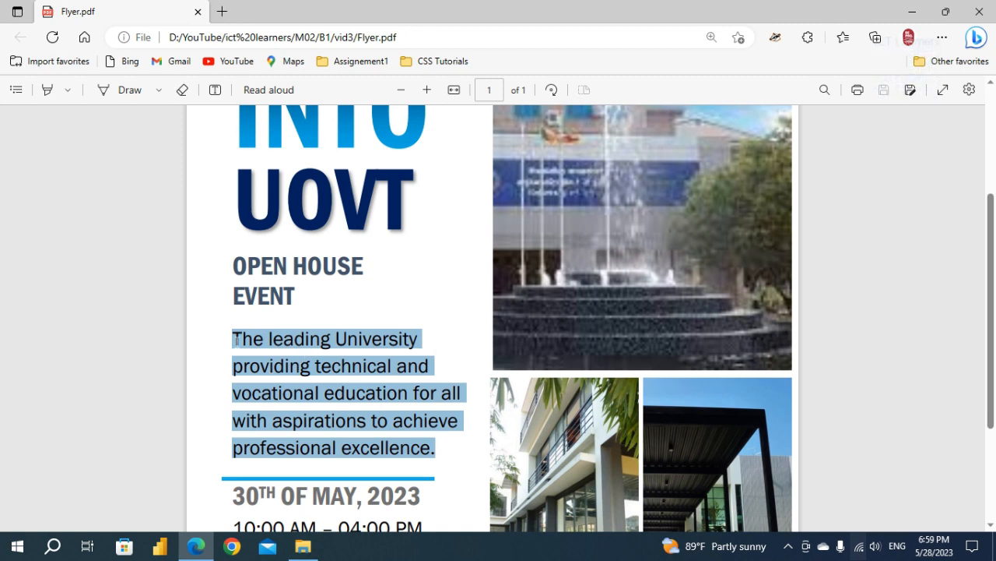
pyautogui.scroll(-3, 395, 422)
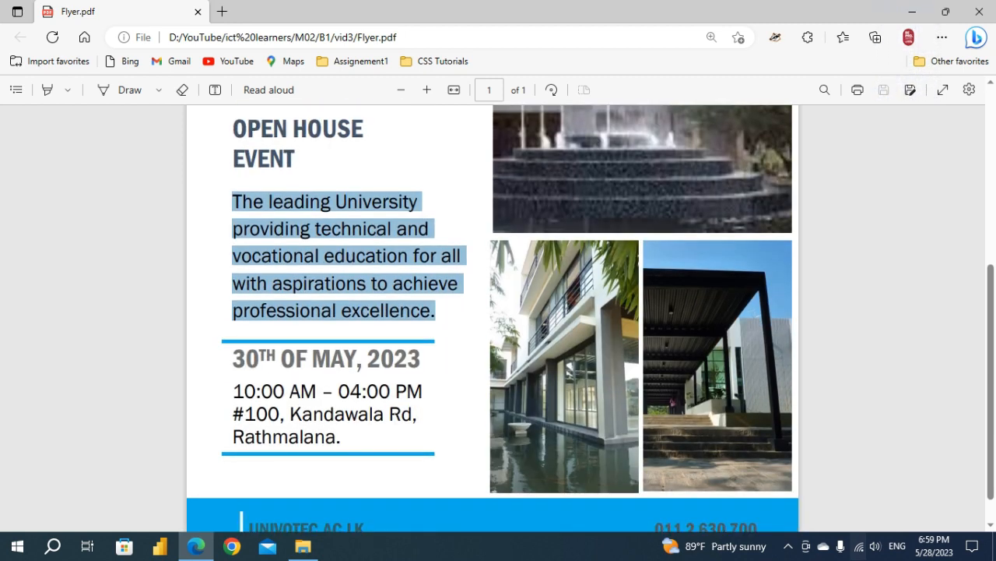
pyautogui.scroll(3, 596, 351)
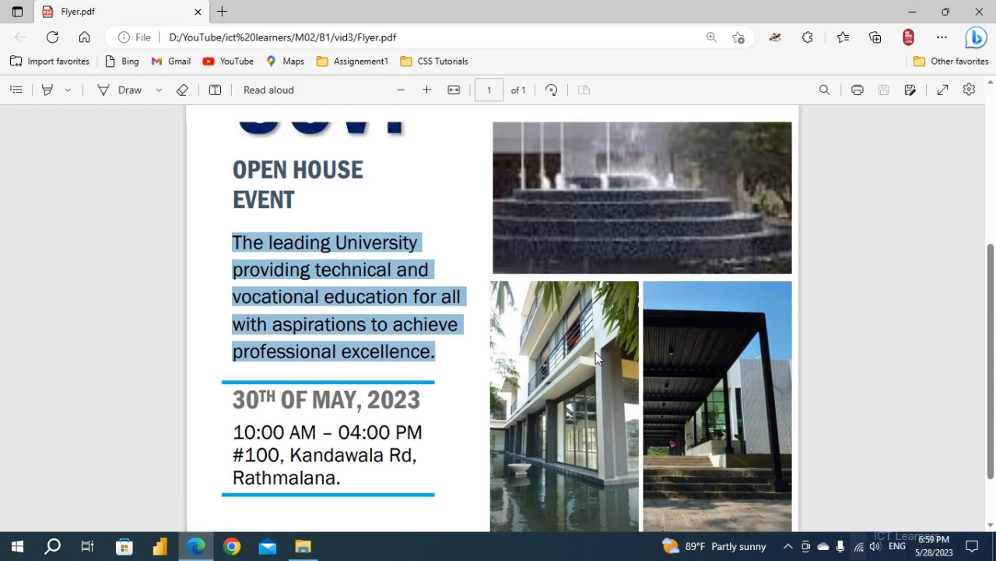
pyautogui.scroll(3, 595, 355)
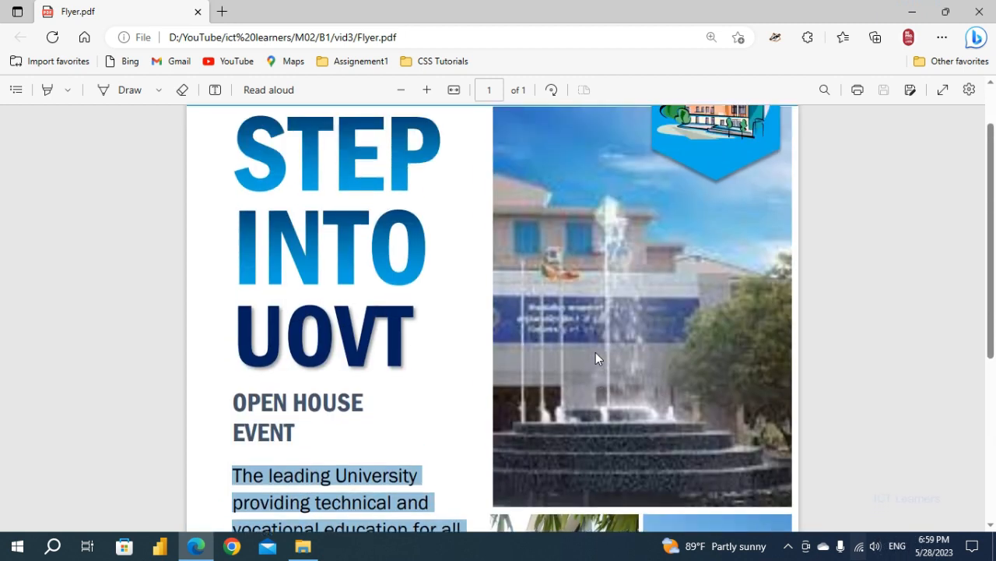
pyautogui.scroll(-7, 595, 352)
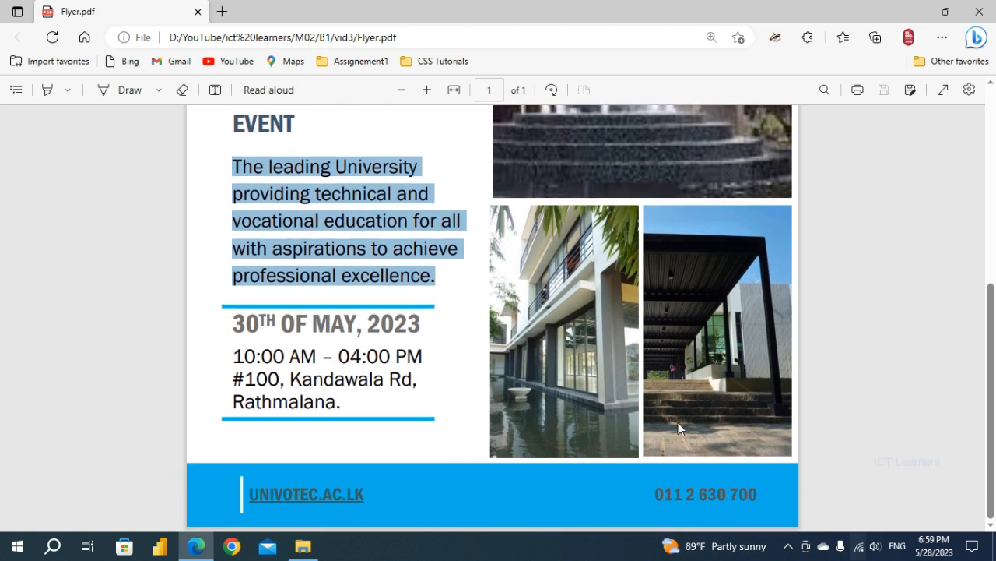